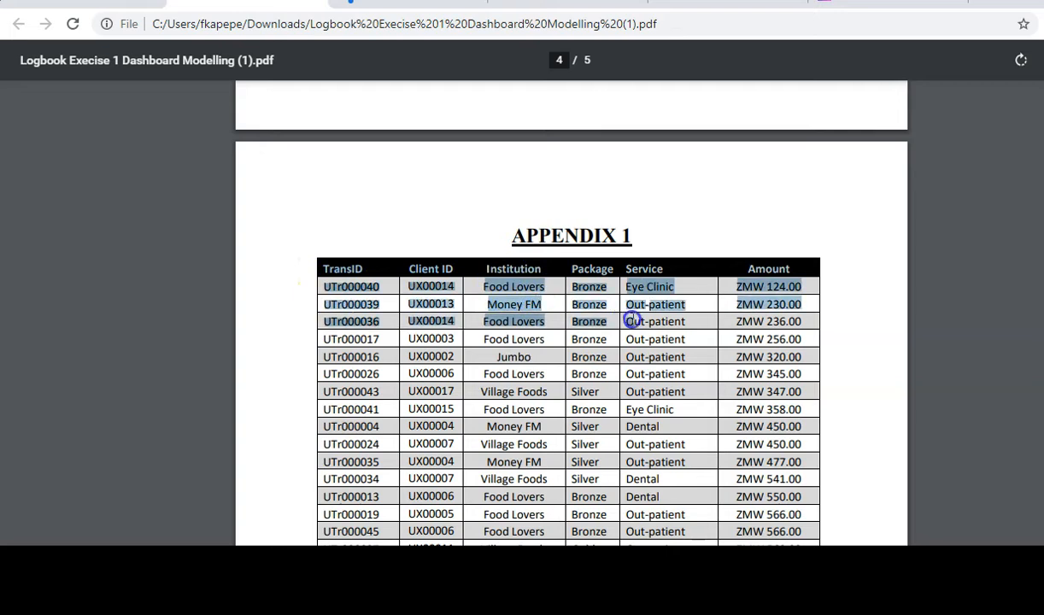
- Select the Appendix 1 table text from the TransID header down to the ZMW 9,500.00 row
{"action": "left_click_drag", "start_coordinate": [771, 500], "coordinate": [772, 500]}
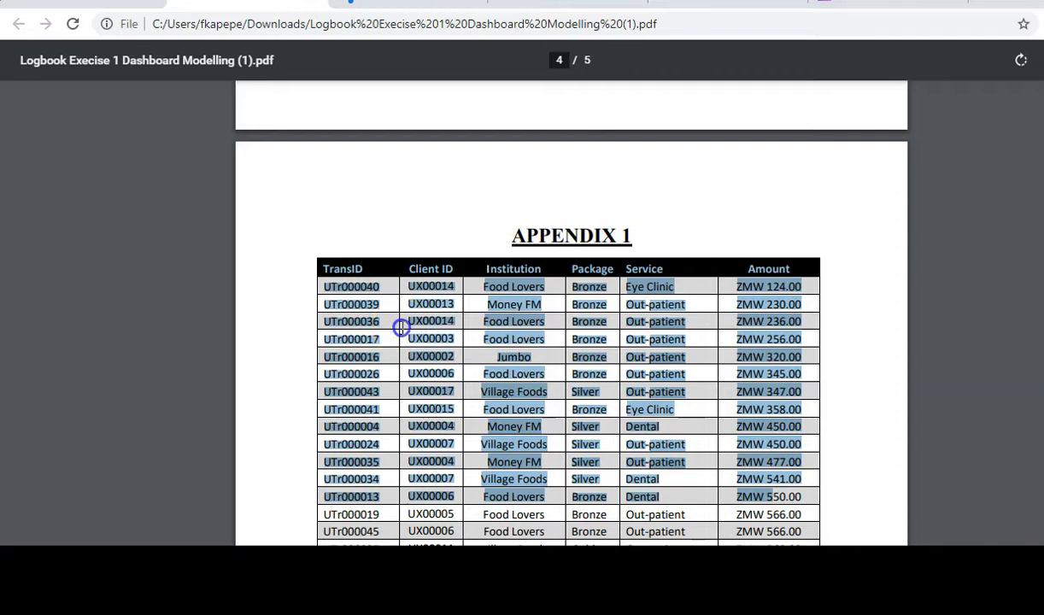
{"action": "left_click", "coordinate": [327, 274]}
{"action": "left_click_drag", "start_coordinate": [324, 270], "coordinate": [768, 500]}
{"action": "left_click_drag", "start_coordinate": [803, 455], "coordinate": [813, 498]}
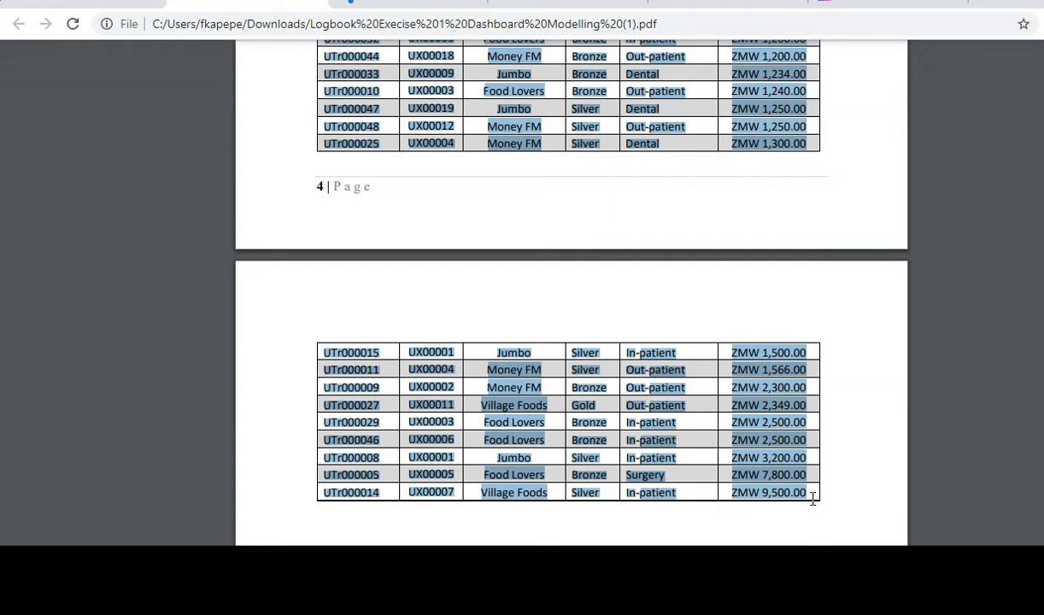
- Paste the copied table into A1 of the empty workbook as plain Text via Paste Special
{"action": "mouse_move", "coordinate": [811, 610]}
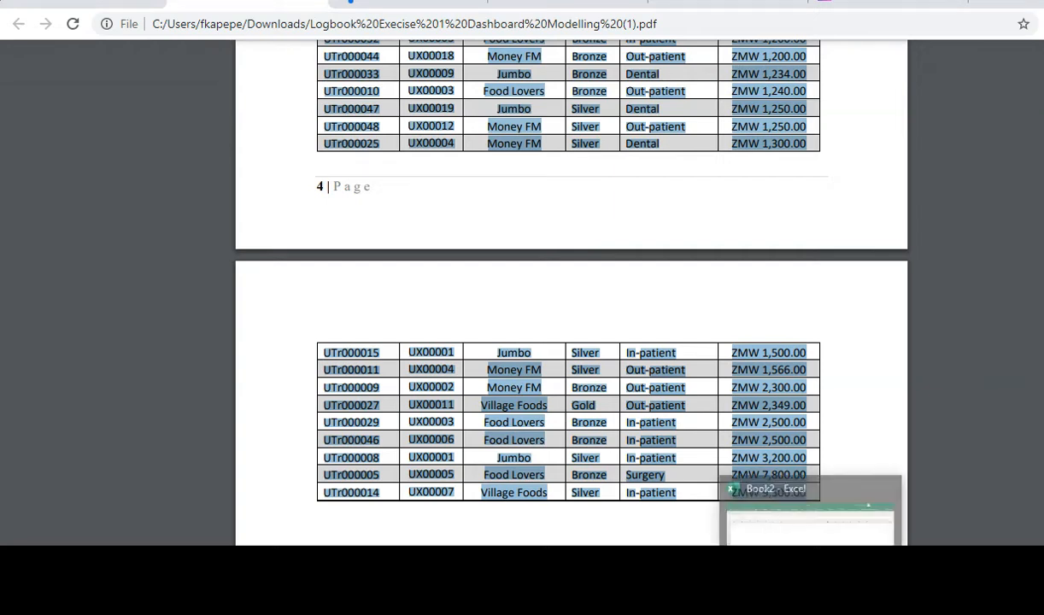
{"action": "left_click", "coordinate": [809, 583]}
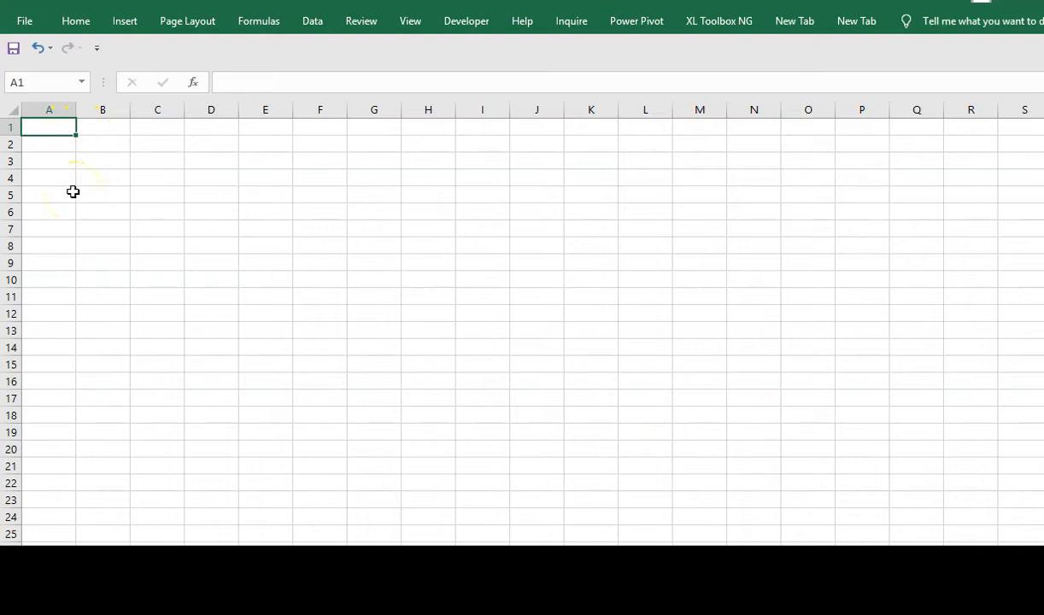
{"action": "key", "text": "ctrl+v"}
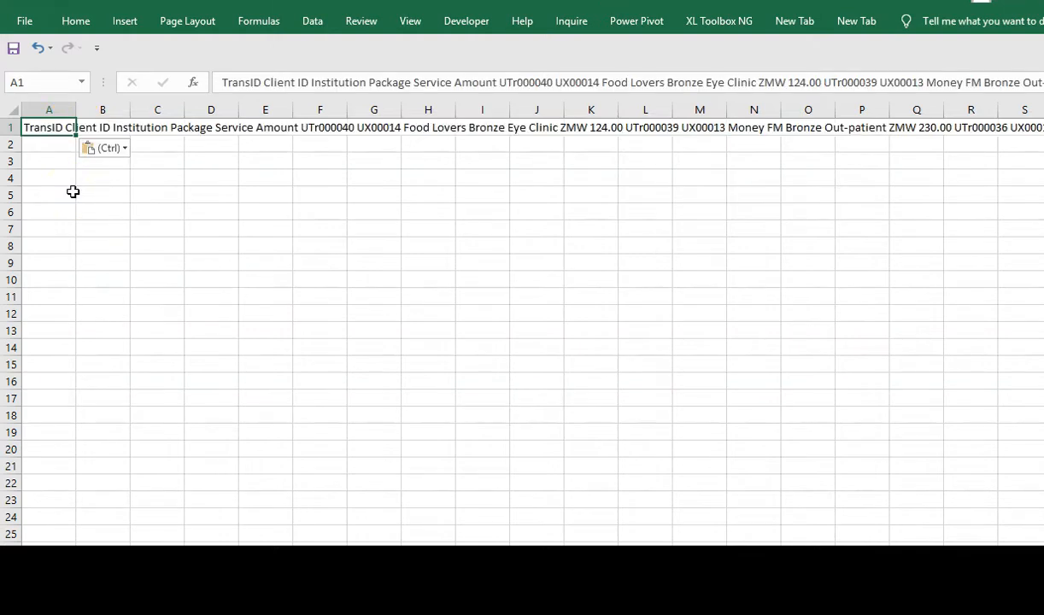
{"action": "key", "text": "Delete"}
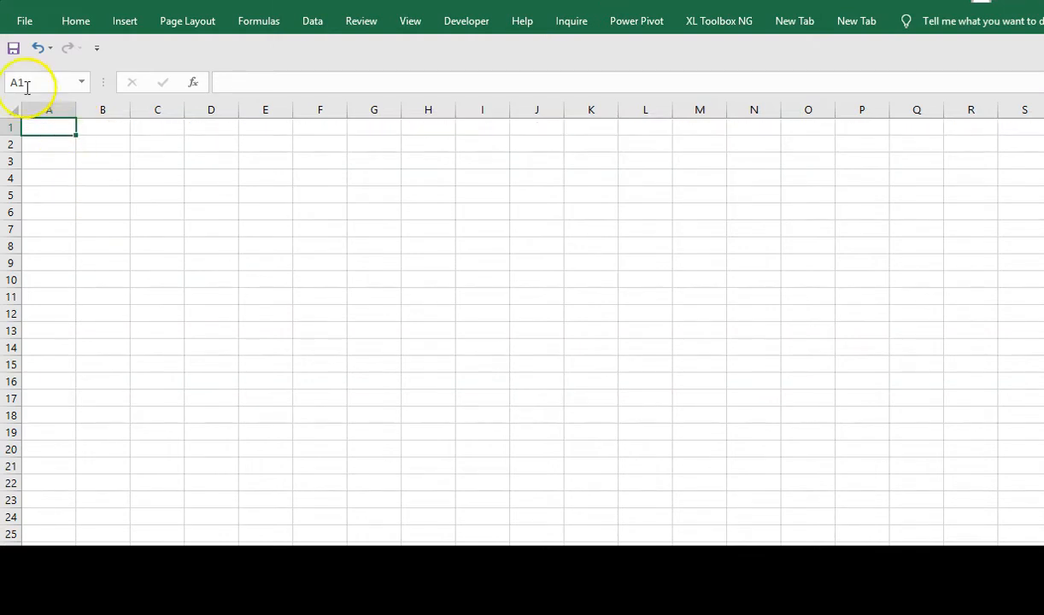
{"action": "right_click", "coordinate": [56, 130]}
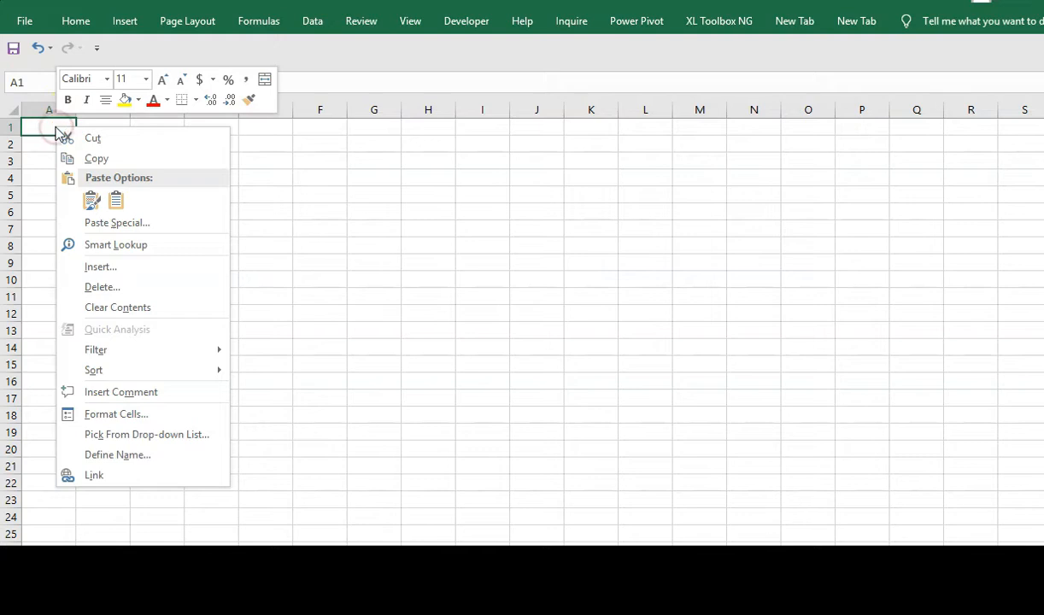
{"action": "left_click", "coordinate": [135, 224]}
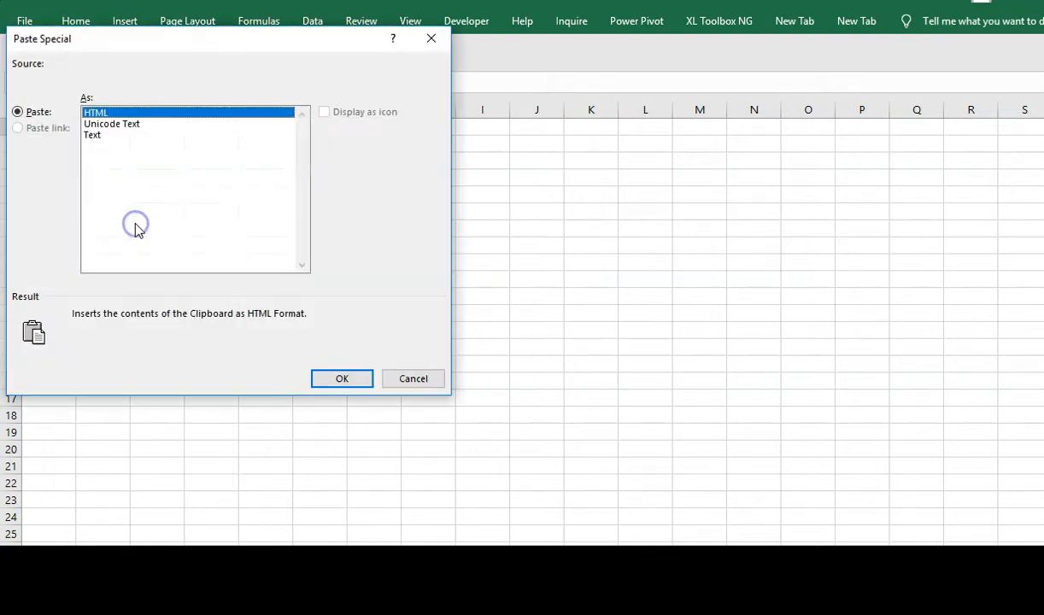
{"action": "left_click", "coordinate": [96, 135]}
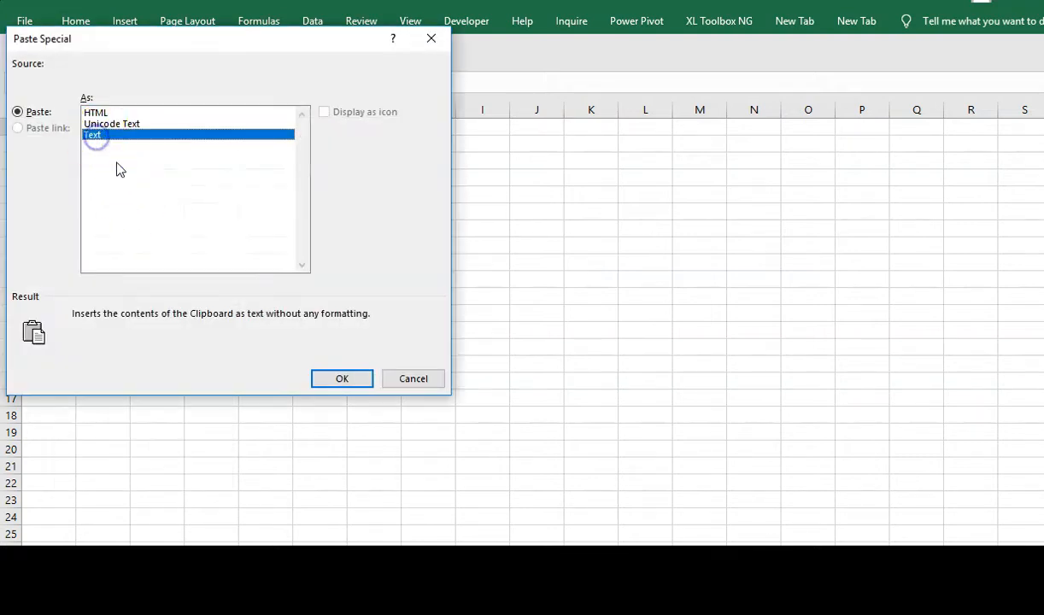
{"action": "left_click", "coordinate": [339, 380]}
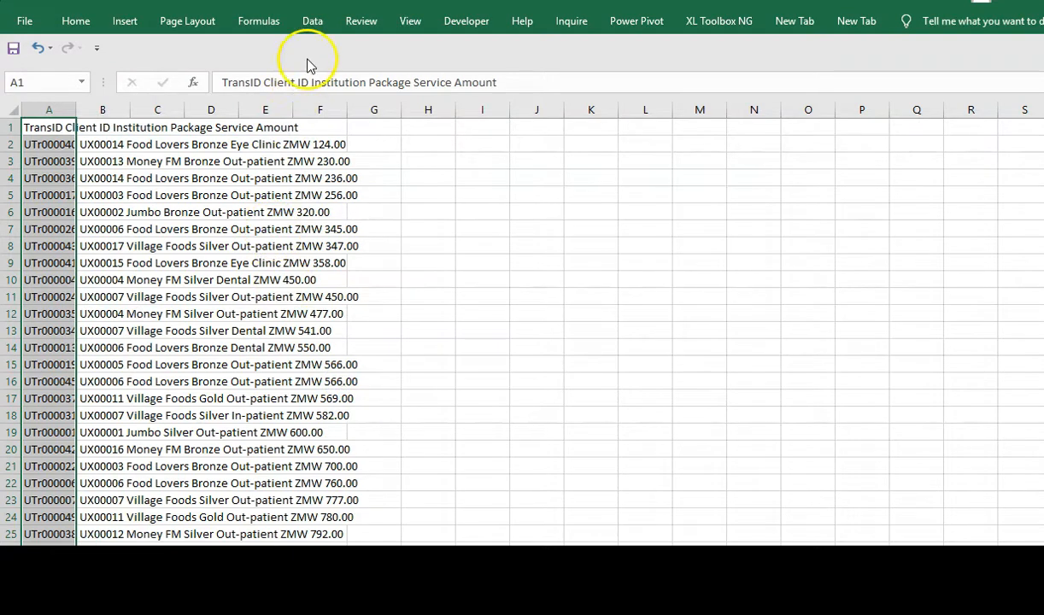
- Use Text to Columns with fixed width to split the records into TransID, client ID and remaining text
{"action": "left_click", "coordinate": [310, 23]}
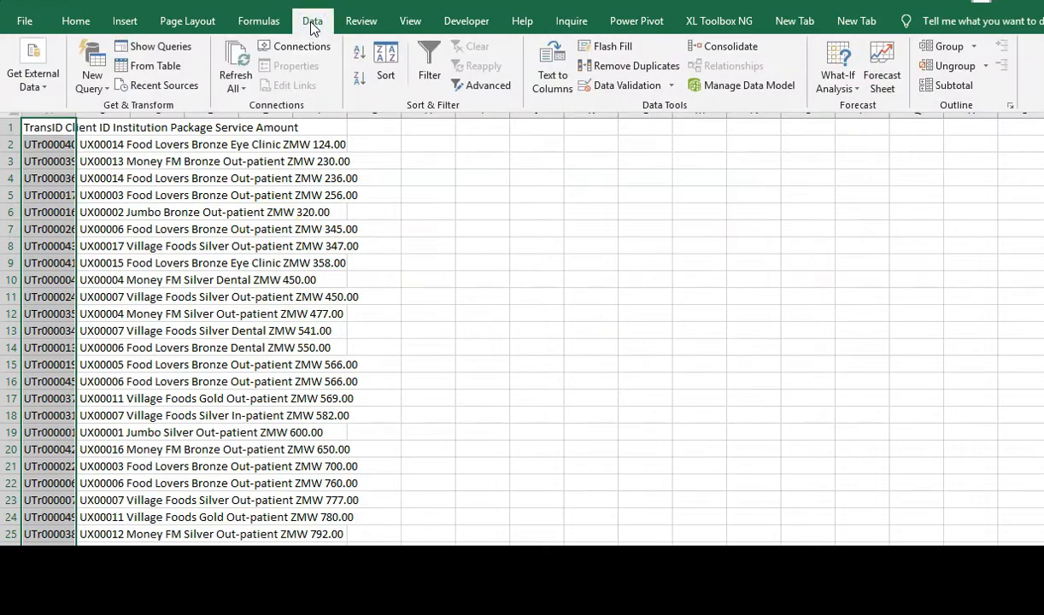
{"action": "left_click", "coordinate": [552, 71]}
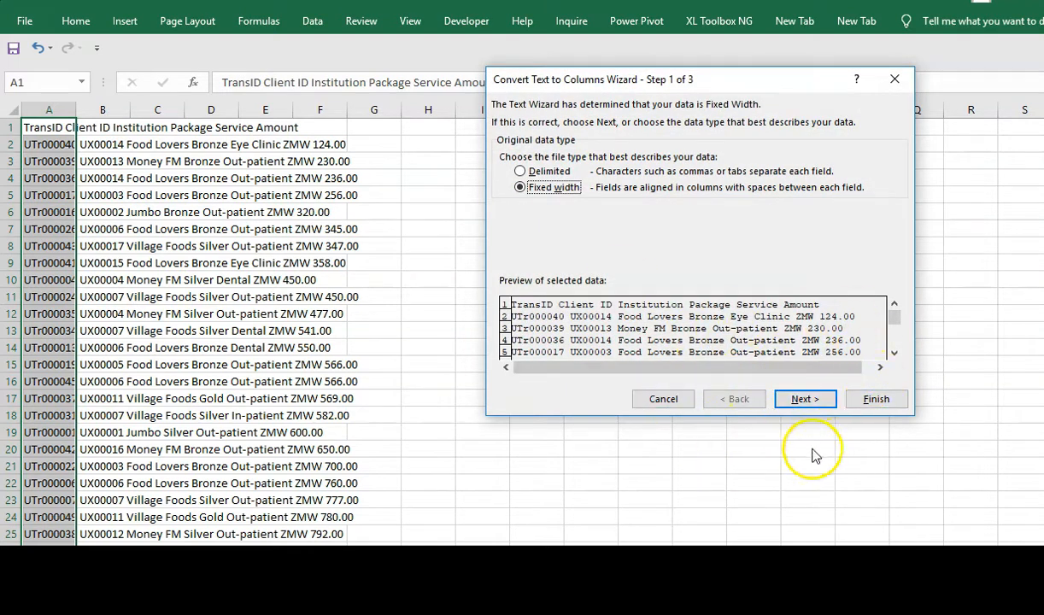
{"action": "left_click", "coordinate": [805, 402]}
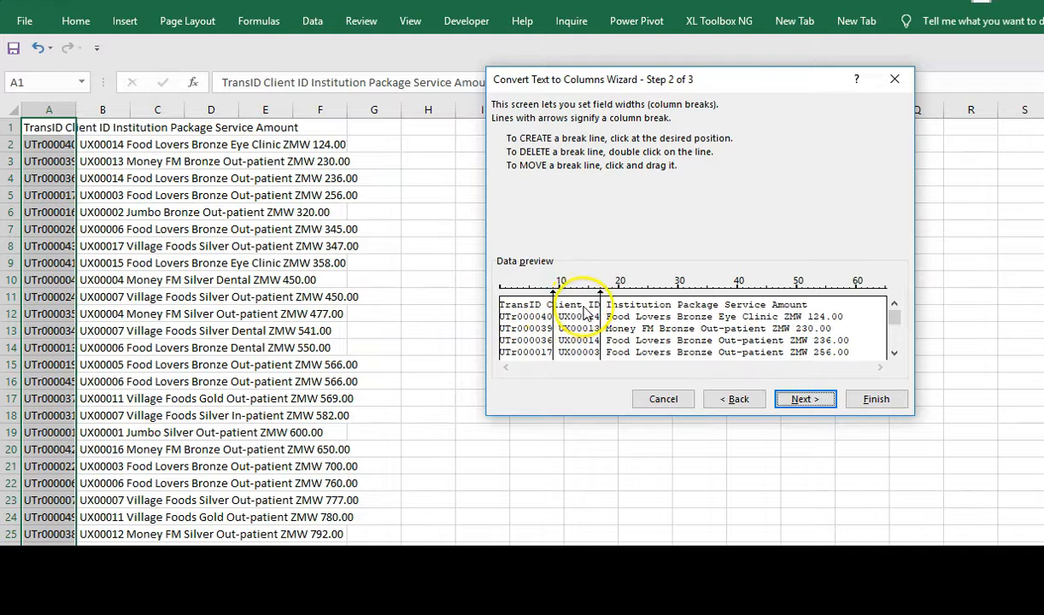
{"action": "left_click", "coordinate": [895, 353]}
{"action": "left_click_drag", "start_coordinate": [896, 354], "coordinate": [893, 295]}
{"action": "left_click", "coordinate": [826, 289]}
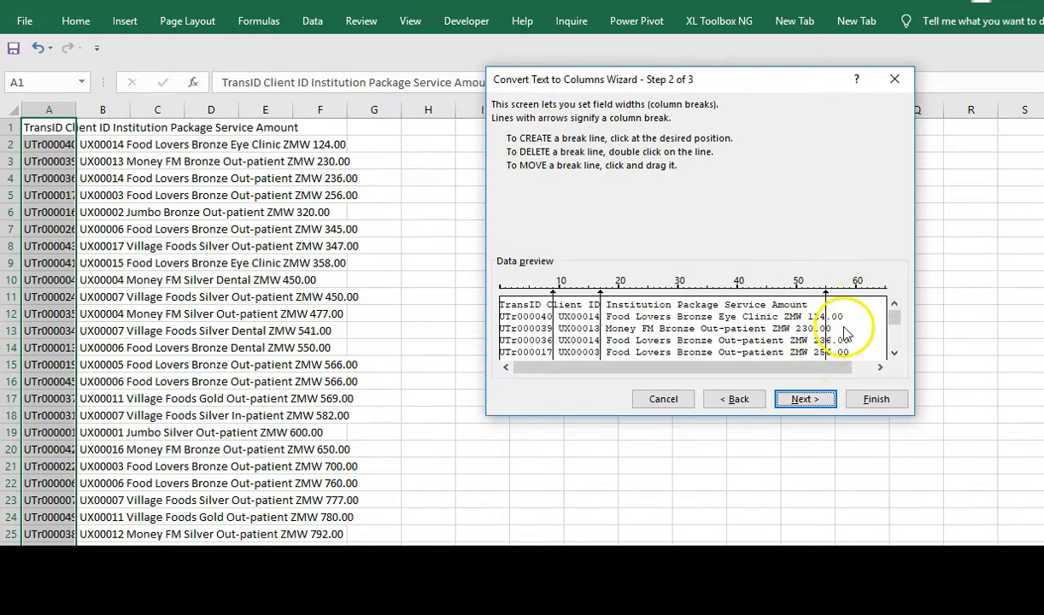
{"action": "double_click", "coordinate": [826, 294]}
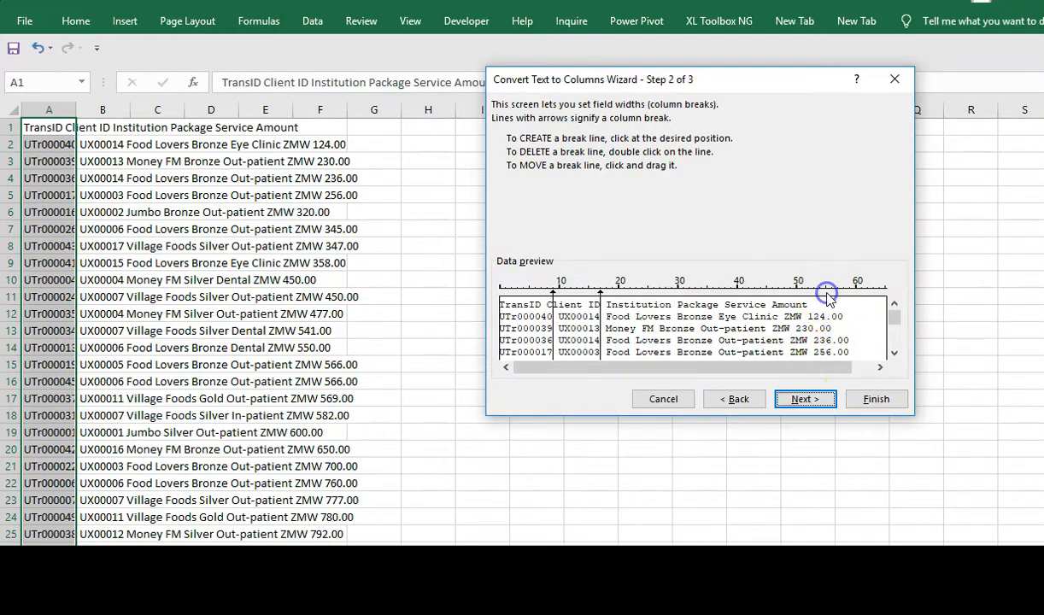
{"action": "left_click", "coordinate": [806, 400]}
{"action": "left_click", "coordinate": [876, 399]}
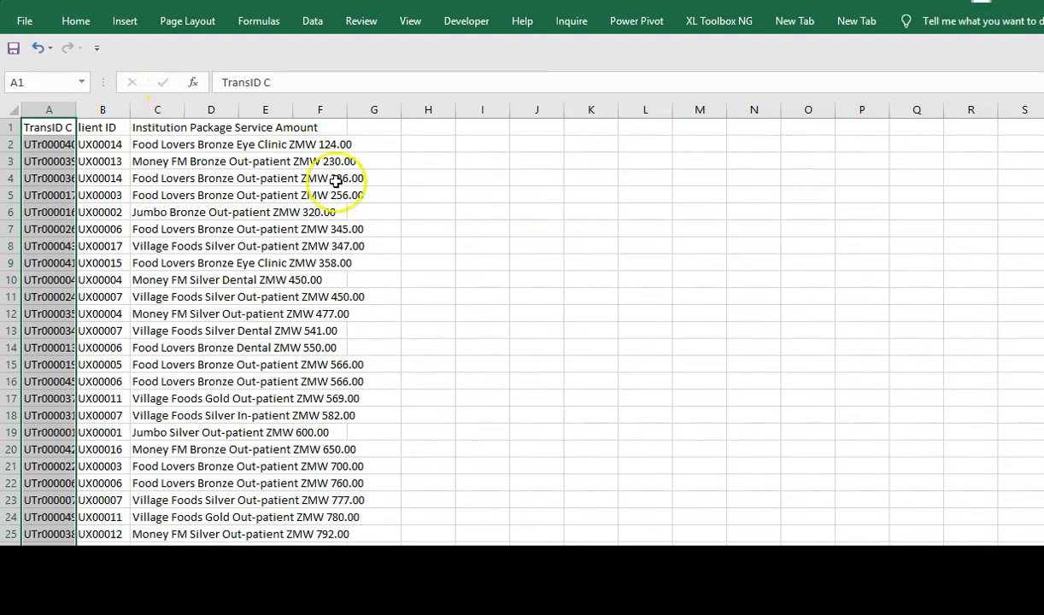
- Auto-fit columns A to C and insert an empty column before the data
{"action": "double_click", "coordinate": [76, 110]}
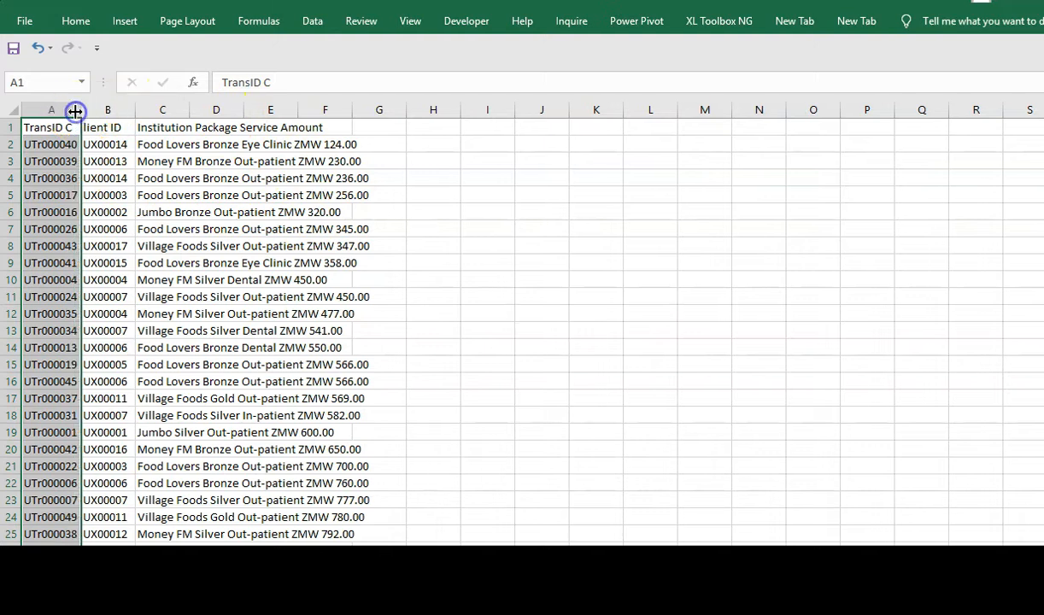
{"action": "double_click", "coordinate": [133, 109]}
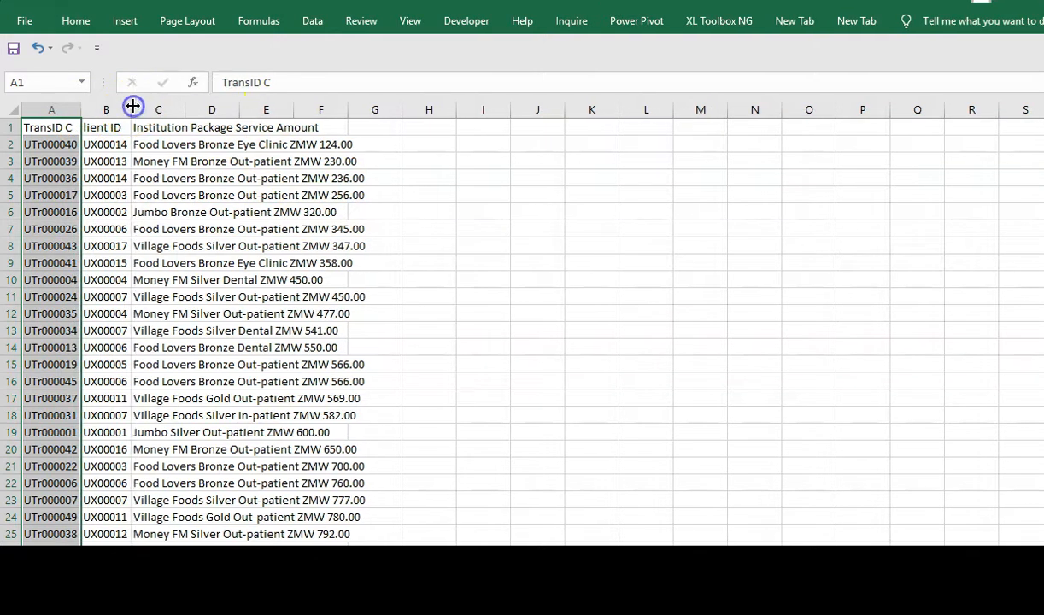
{"action": "left_click_drag", "start_coordinate": [184, 108], "coordinate": [185, 107]}
{"action": "double_click", "coordinate": [185, 108]}
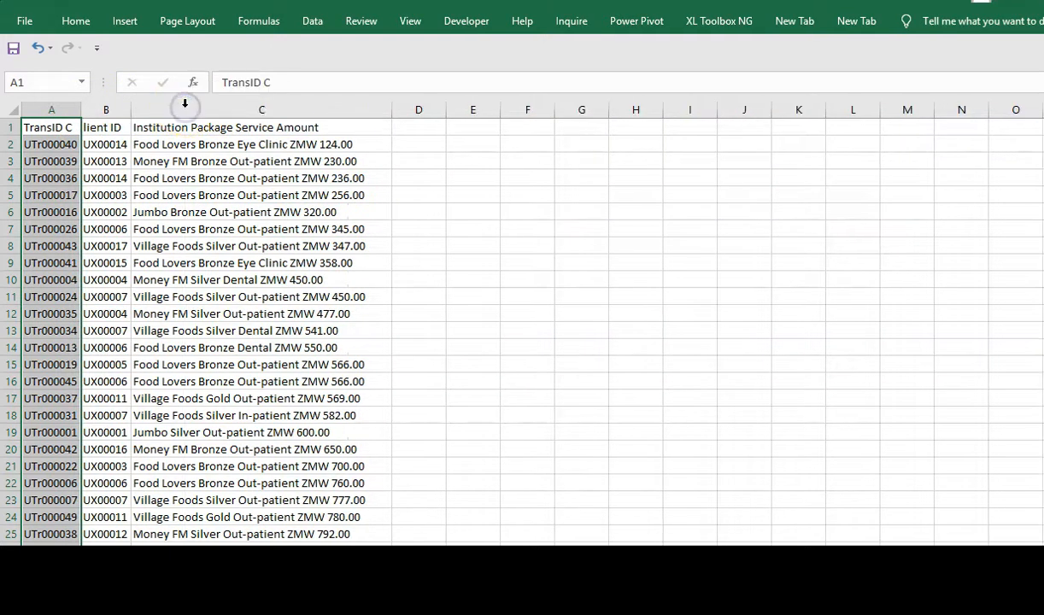
{"action": "left_click", "coordinate": [507, 260]}
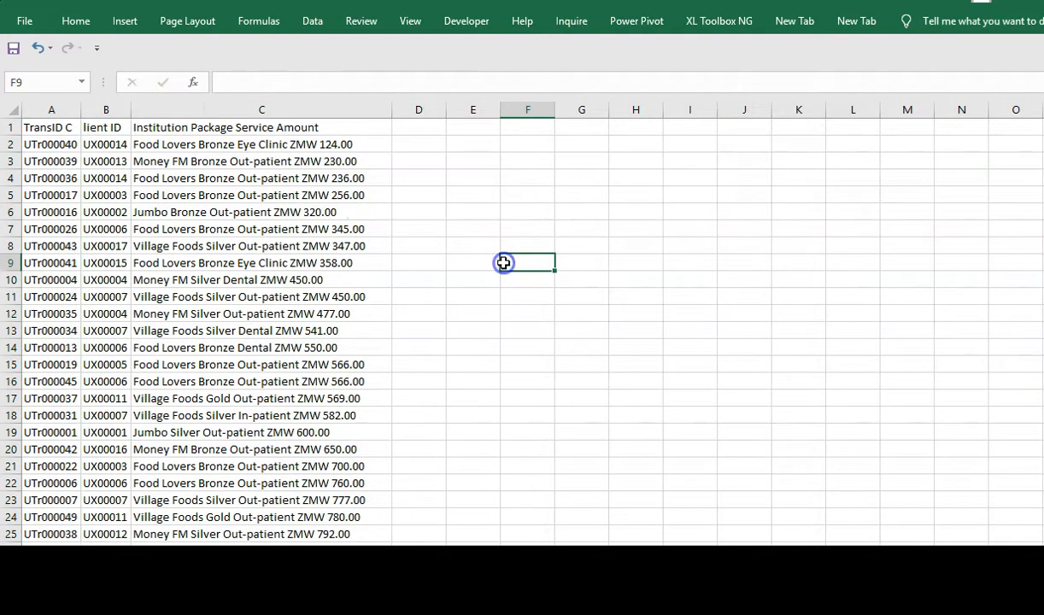
{"action": "left_click", "coordinate": [47, 109]}
{"action": "key", "text": "ctrl+shift+plus"}
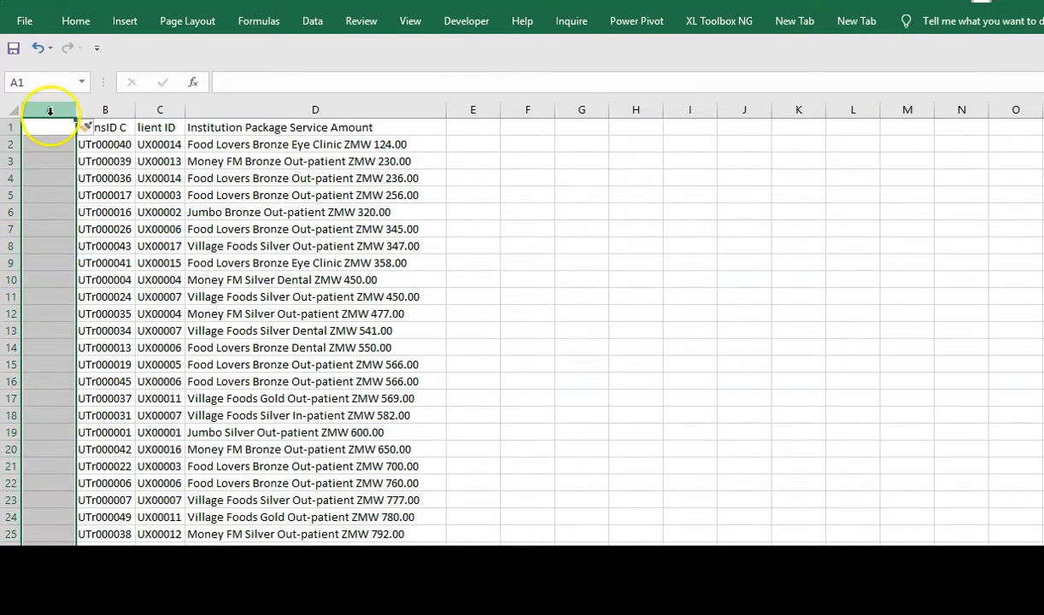
{"action": "left_click", "coordinate": [106, 162]}
- Correct the B1 header so it reads TransID
{"action": "left_click", "coordinate": [98, 130]}
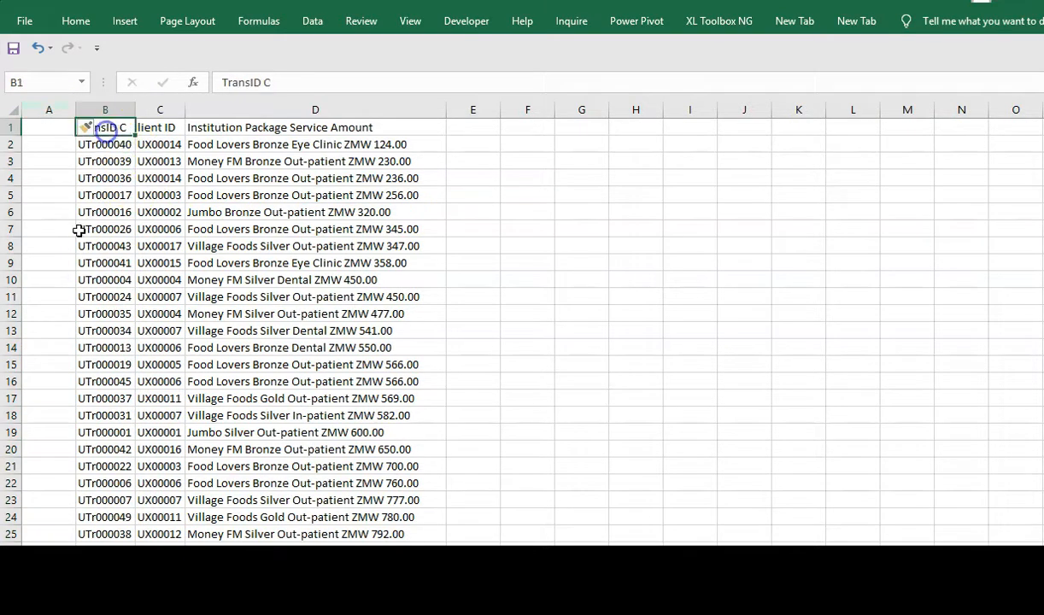
{"action": "left_click", "coordinate": [276, 82]}
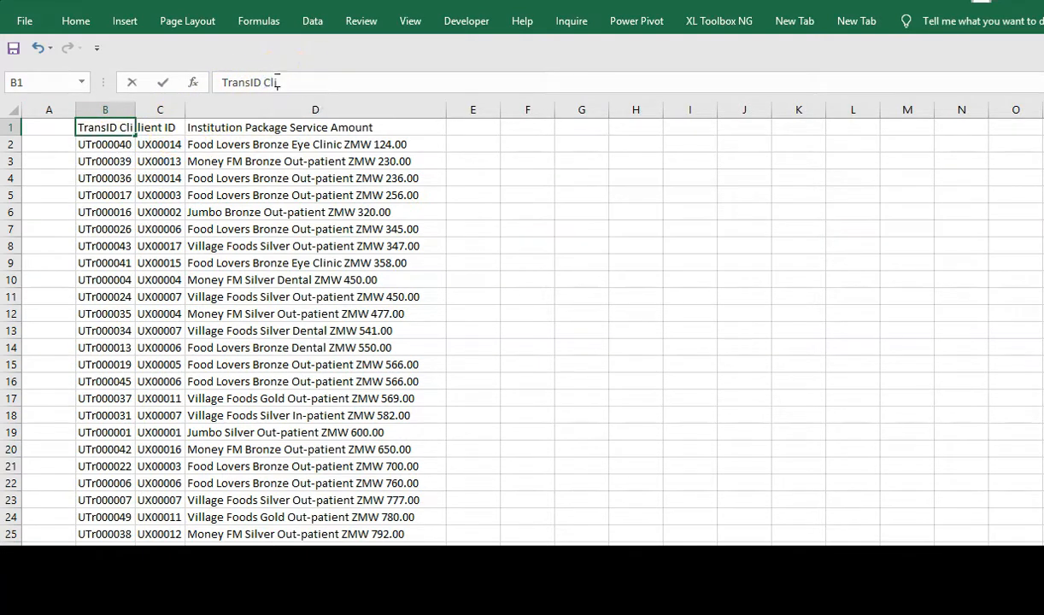
{"action": "type", "text": "lient"}
{"action": "key", "text": "Return"}
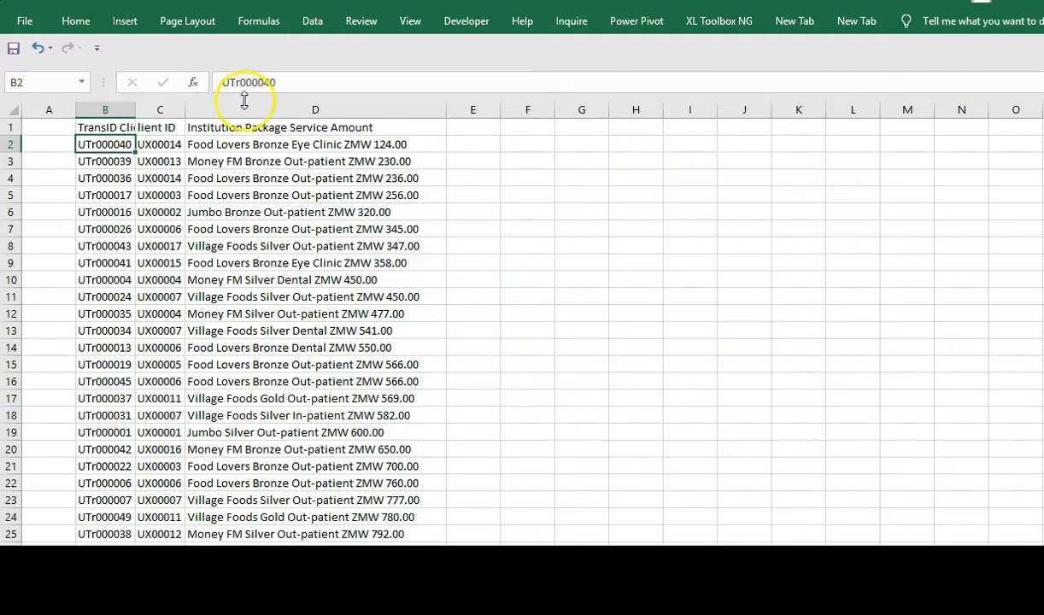
{"action": "left_click", "coordinate": [139, 132]}
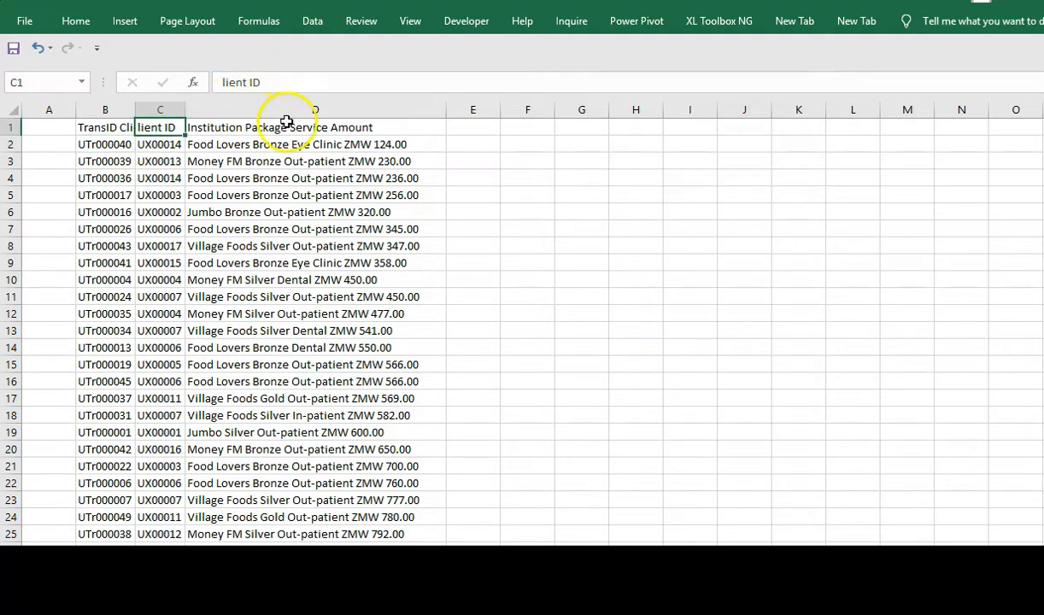
{"action": "left_click", "coordinate": [106, 128]}
{"action": "left_click", "coordinate": [295, 83]}
{"action": "key", "text": "BackSpace"}
{"action": "key", "text": "BackSpace"}
{"action": "key", "text": "BackSpace"}
{"action": "key", "text": "Return"}
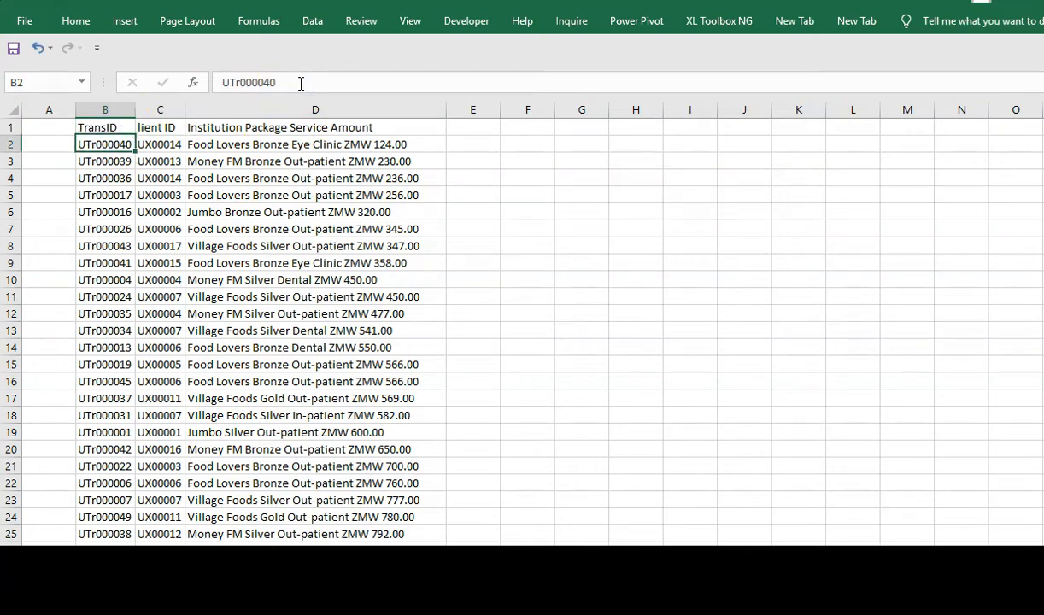
- Change the C1 header to Client ID
{"action": "left_click", "coordinate": [149, 129]}
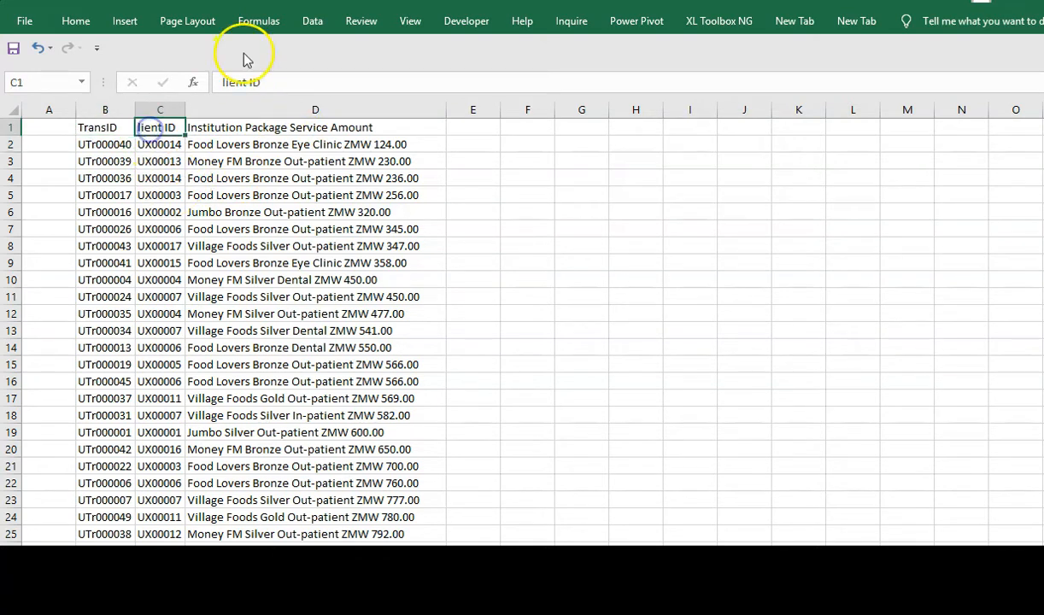
{"action": "left_click", "coordinate": [220, 83]}
{"action": "type", "text": "C"}
{"action": "key", "text": "Return"}
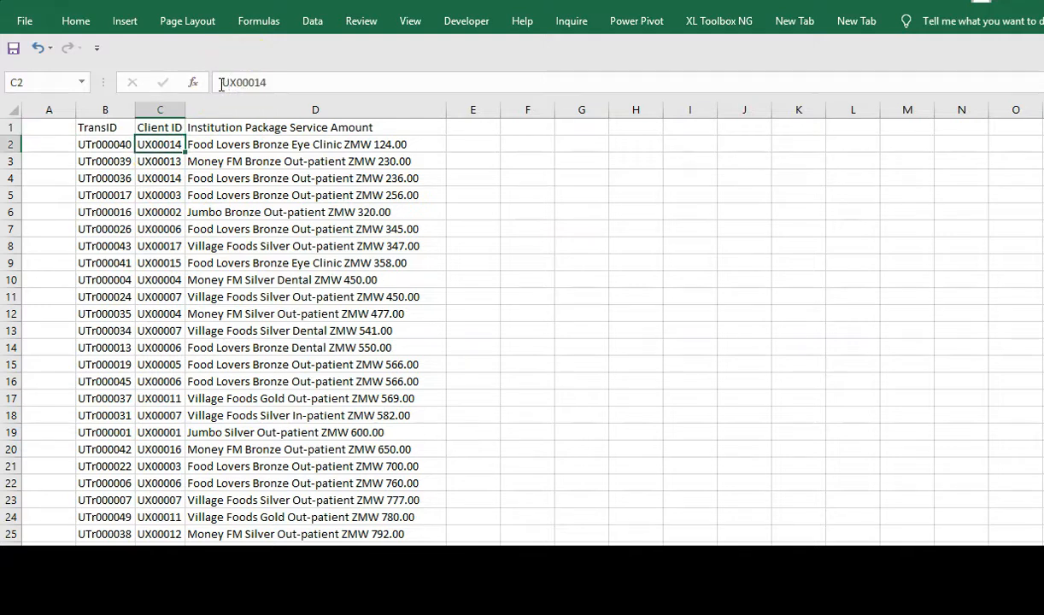
{"action": "left_click", "coordinate": [267, 128]}
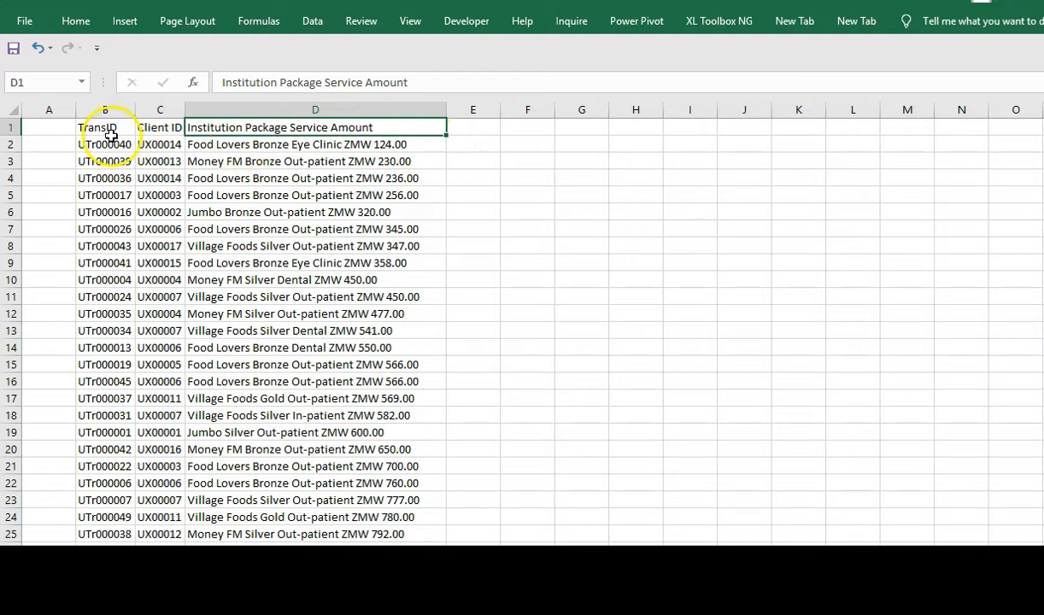
- Insert a blank row 2 beneath the header row
{"action": "left_click", "coordinate": [10, 144]}
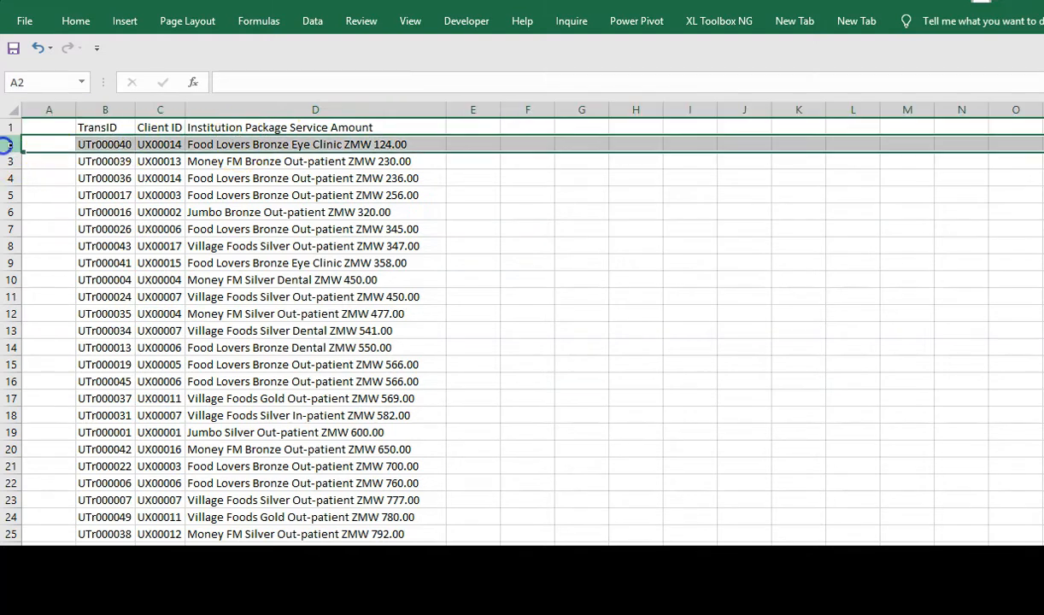
{"action": "key", "text": "ctrl+shift+plus"}
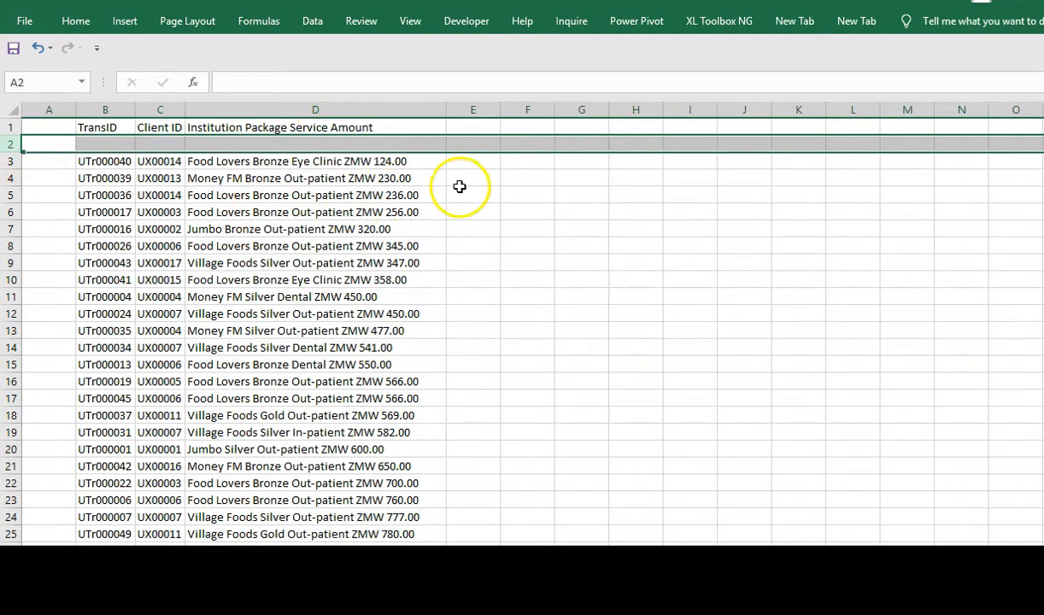
{"action": "left_click", "coordinate": [100, 126]}
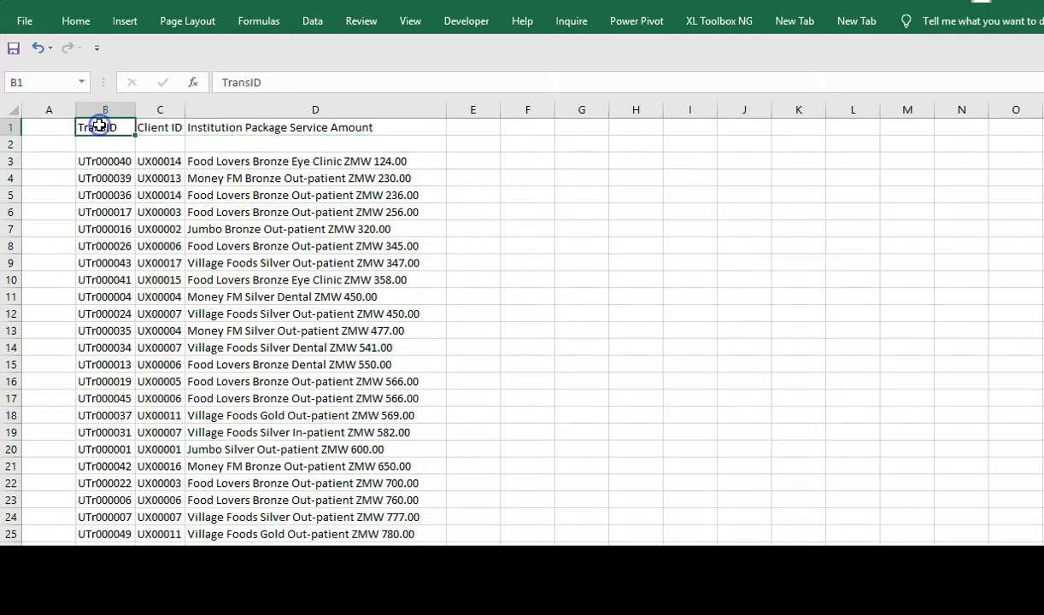
{"action": "left_click", "coordinate": [163, 128]}
{"action": "left_click", "coordinate": [248, 125]}
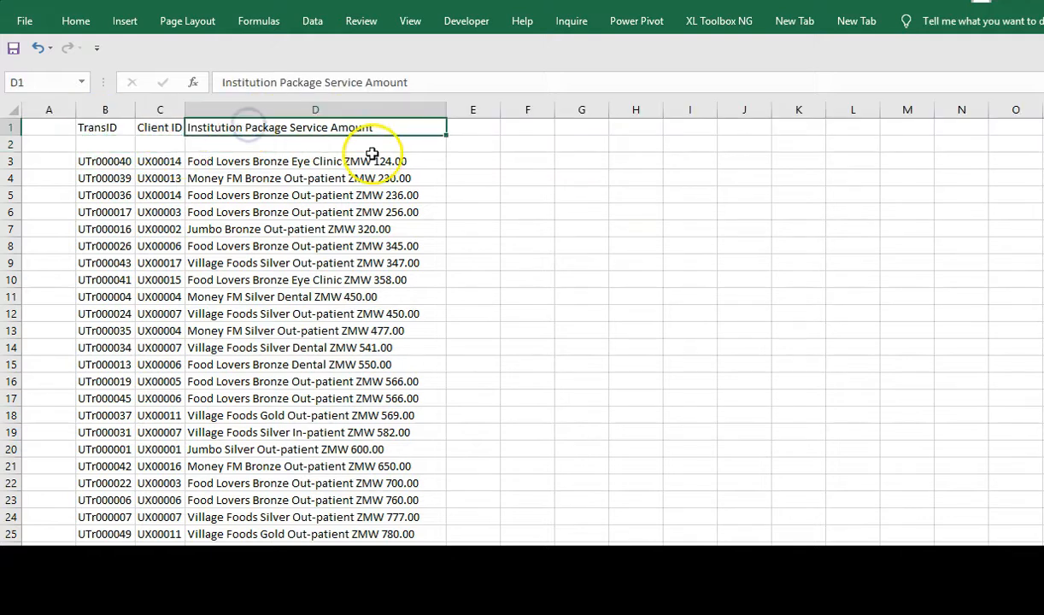
{"action": "left_click", "coordinate": [459, 126]}
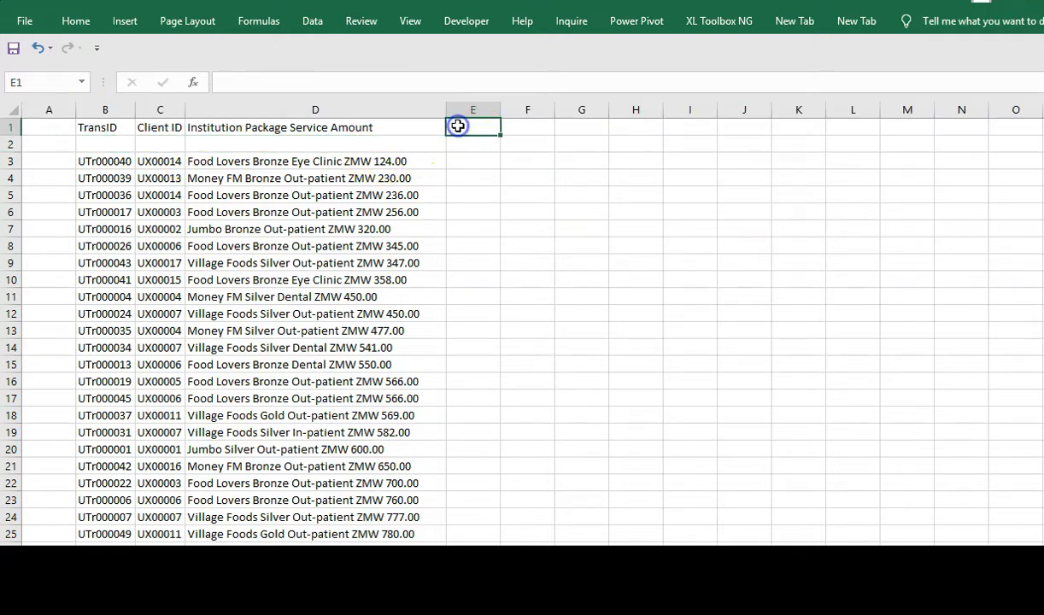
{"action": "left_click", "coordinate": [280, 129]}
- Move the word Amount out of the D1 header into a new E1 header
{"action": "left_click_drag", "start_coordinate": [366, 82], "coordinate": [408, 81]}
{"action": "key", "text": "ctrl+c"}
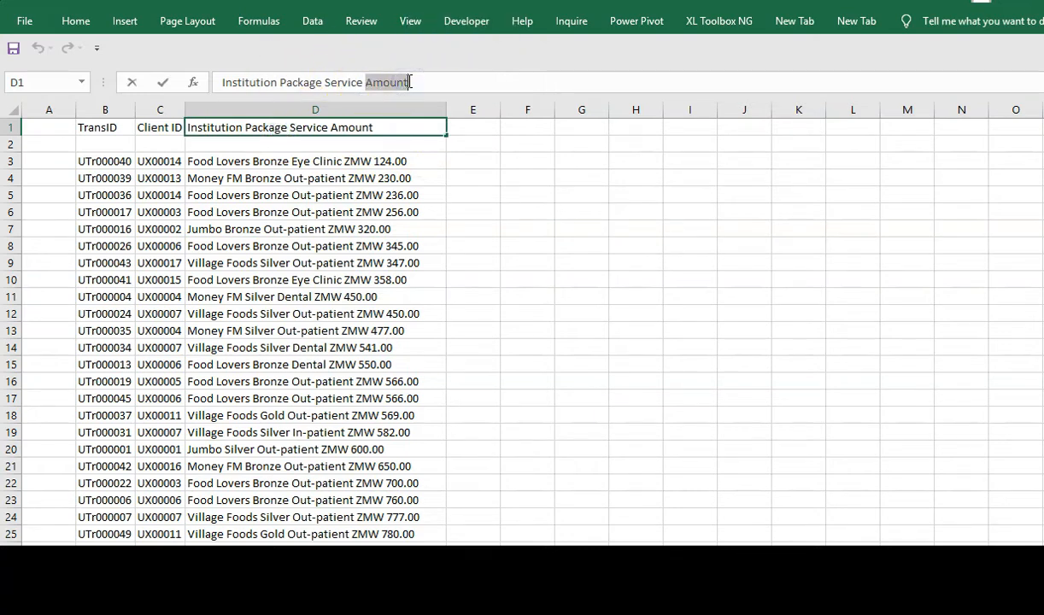
{"action": "left_click", "coordinate": [474, 130]}
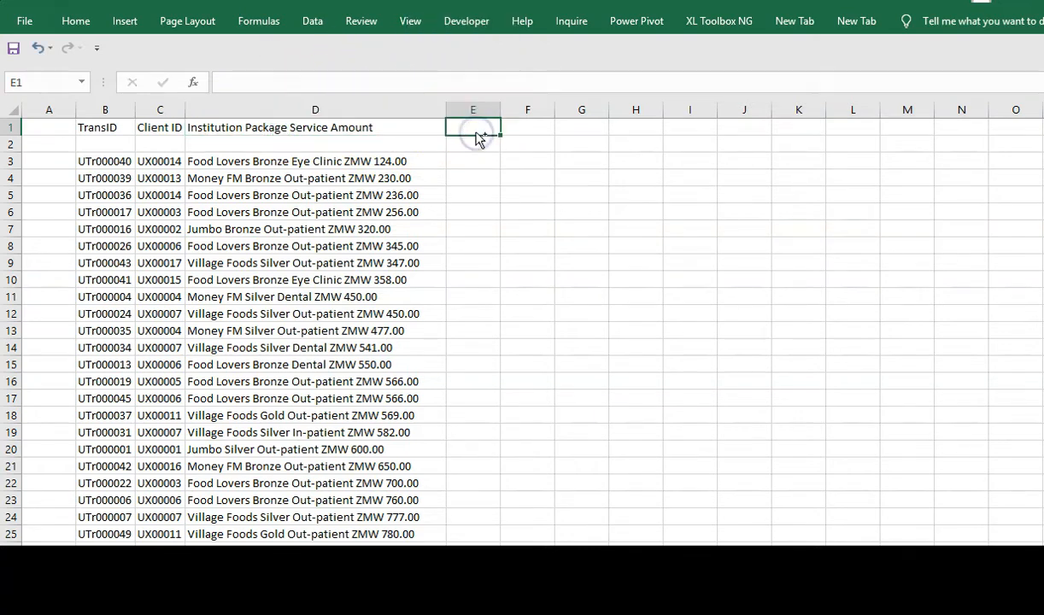
{"action": "key", "text": "ctrl+v"}
{"action": "left_click", "coordinate": [318, 124]}
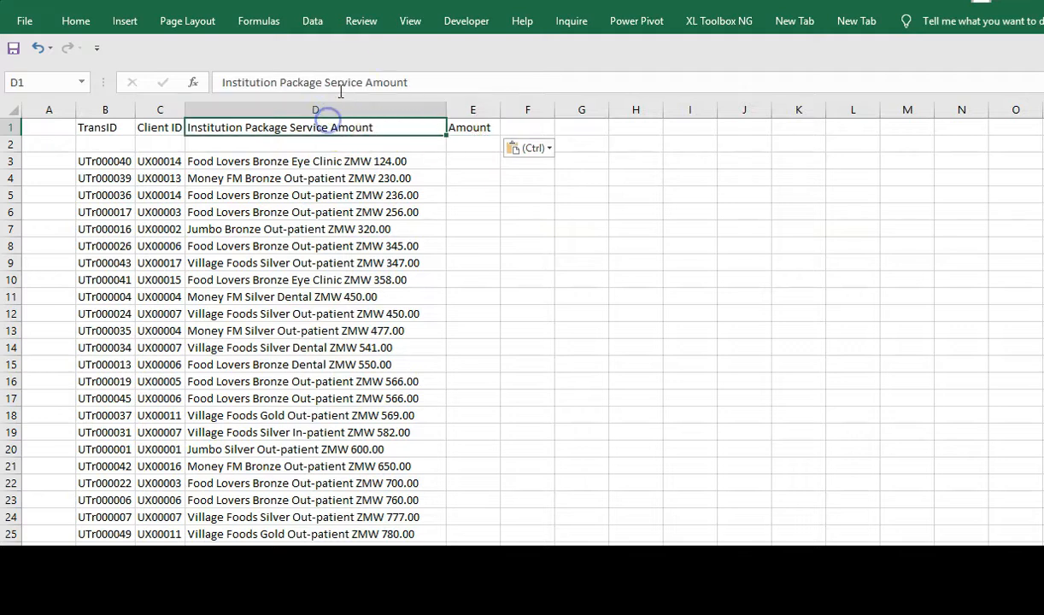
{"action": "left_click_drag", "start_coordinate": [368, 77], "coordinate": [474, 74]}
{"action": "key", "text": "shift+Home"}
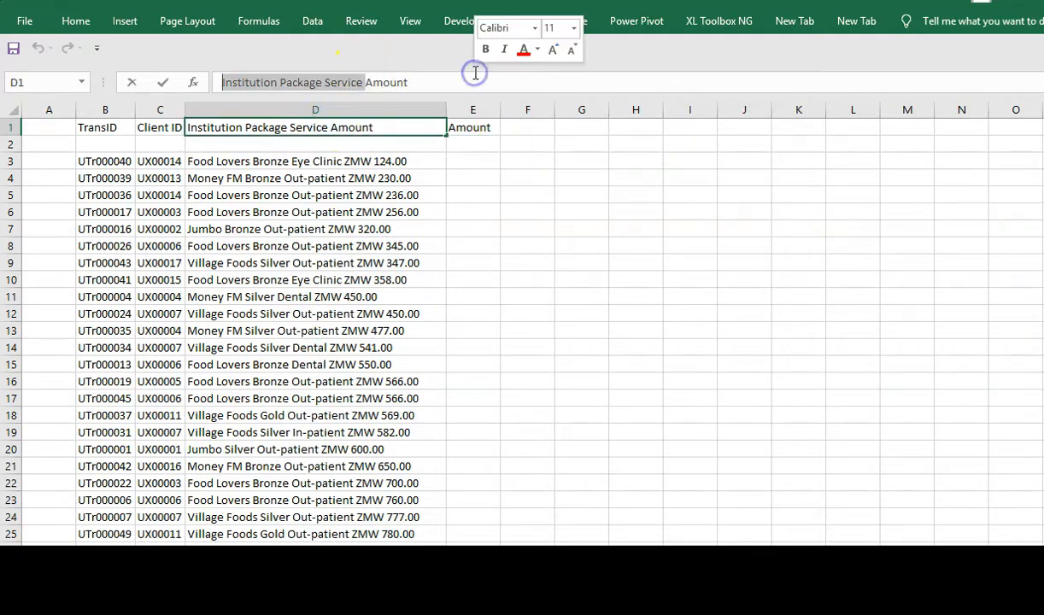
{"action": "key", "text": "BackSpace"}
{"action": "key", "text": "ctrl+z"}
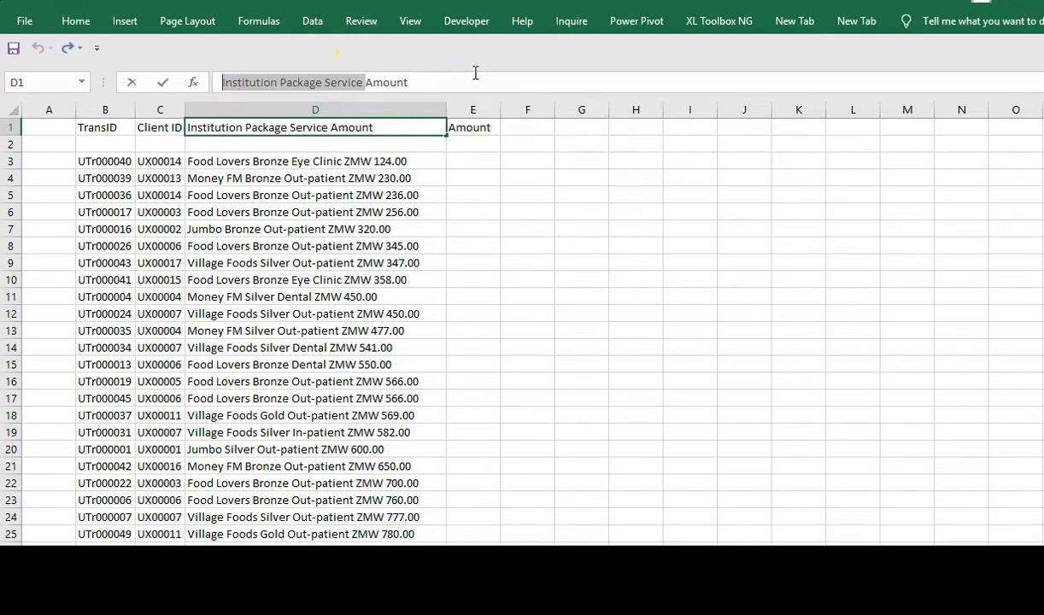
{"action": "left_click_drag", "start_coordinate": [367, 81], "coordinate": [441, 83]}
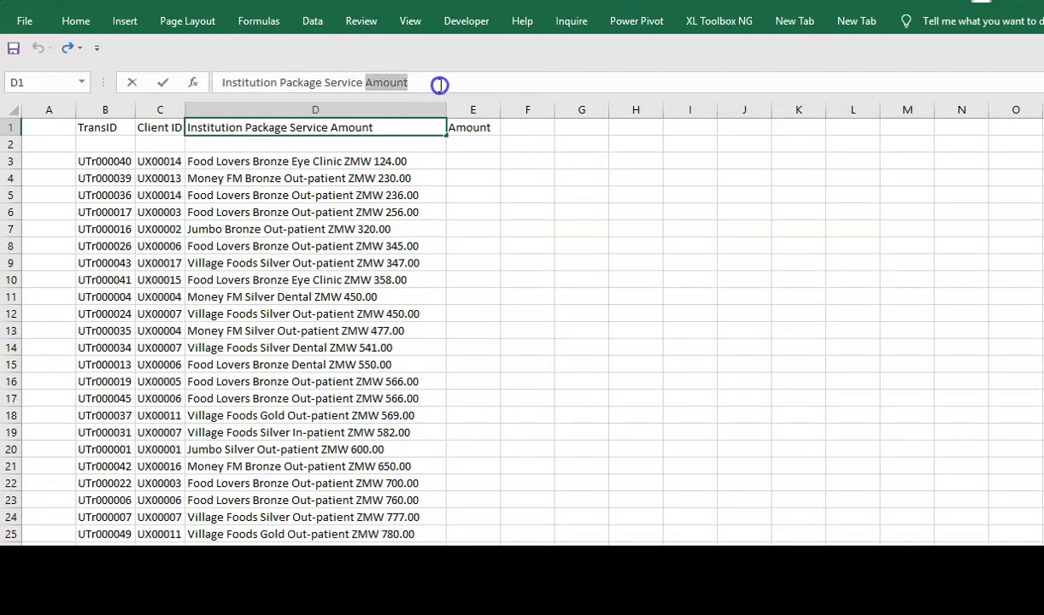
{"action": "key", "text": "BackSpace"}
{"action": "left_click", "coordinate": [456, 187]}
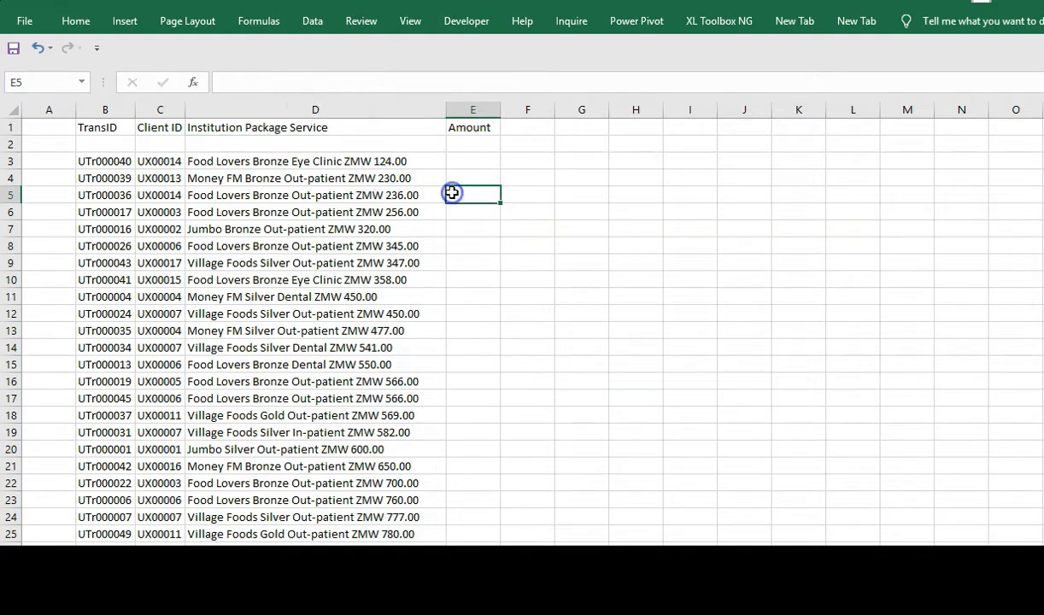
- Select the header cells B1 through E1
{"action": "left_click", "coordinate": [105, 127]}
{"action": "key", "text": "shift+Right"}
{"action": "key", "text": "shift+Right"}
{"action": "key", "text": "shift+Right"}
{"action": "key", "text": "shift+Right"}
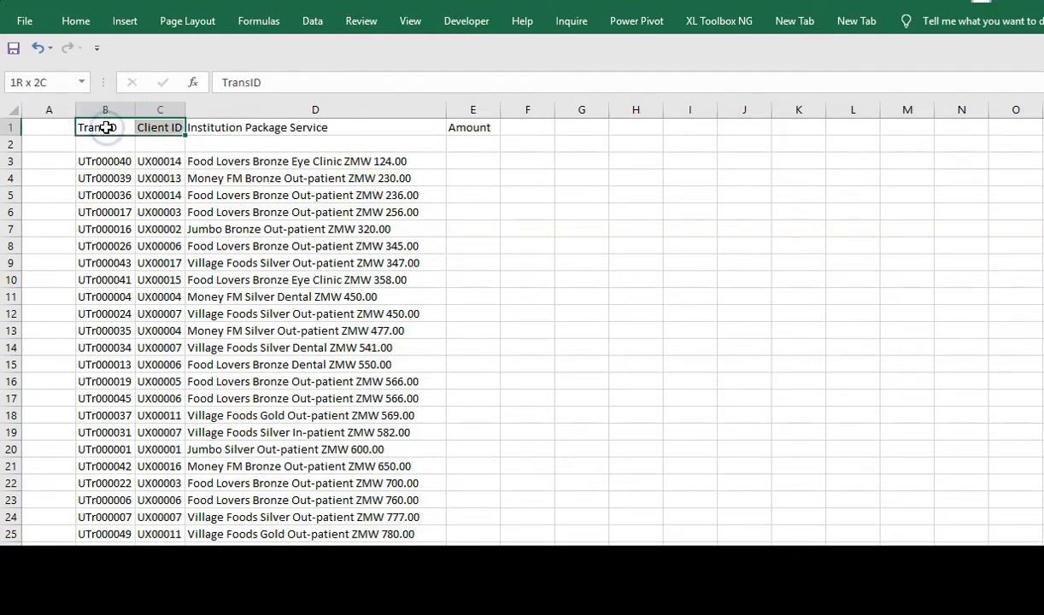
{"action": "key", "text": "shift+Left"}
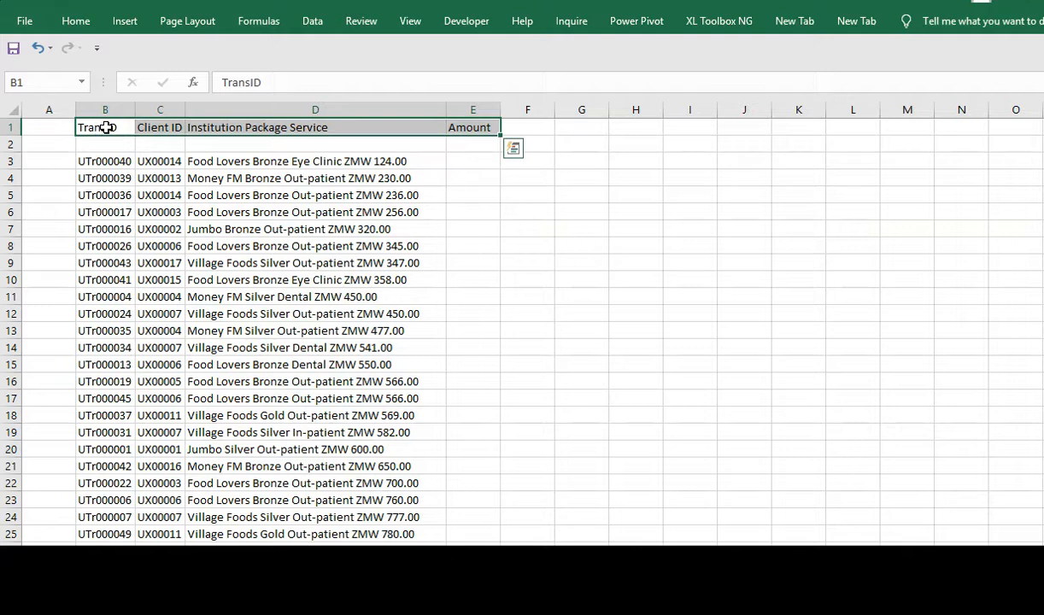
- Enter ZMK 124.00 in E3 and ZMK 230.00 in E4 as the first amounts
{"action": "left_click", "coordinate": [468, 159]}
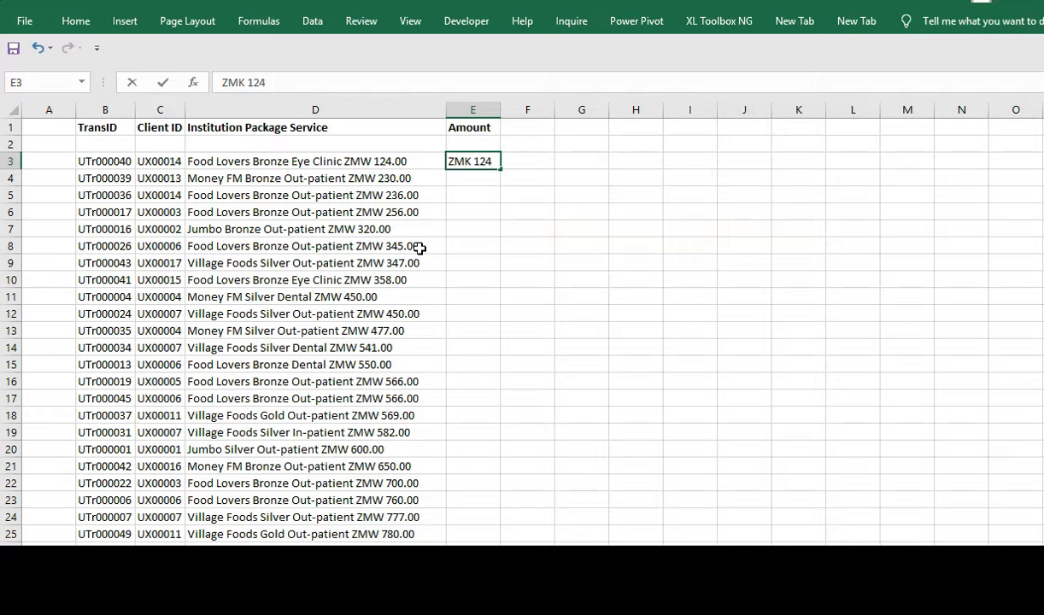
{"action": "key", "text": "Return"}
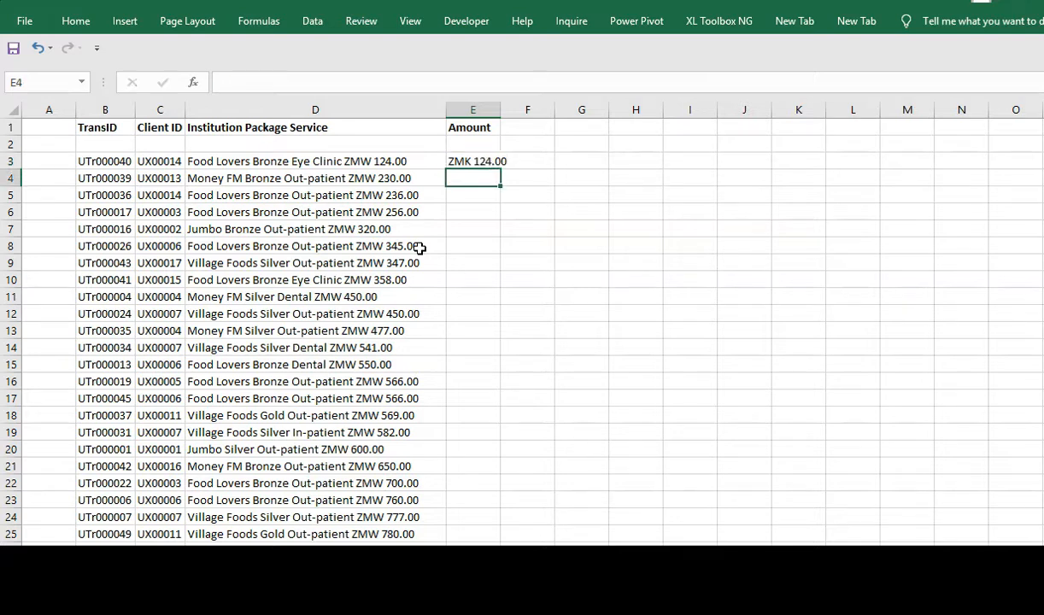
{"action": "type", "text": "Z"}
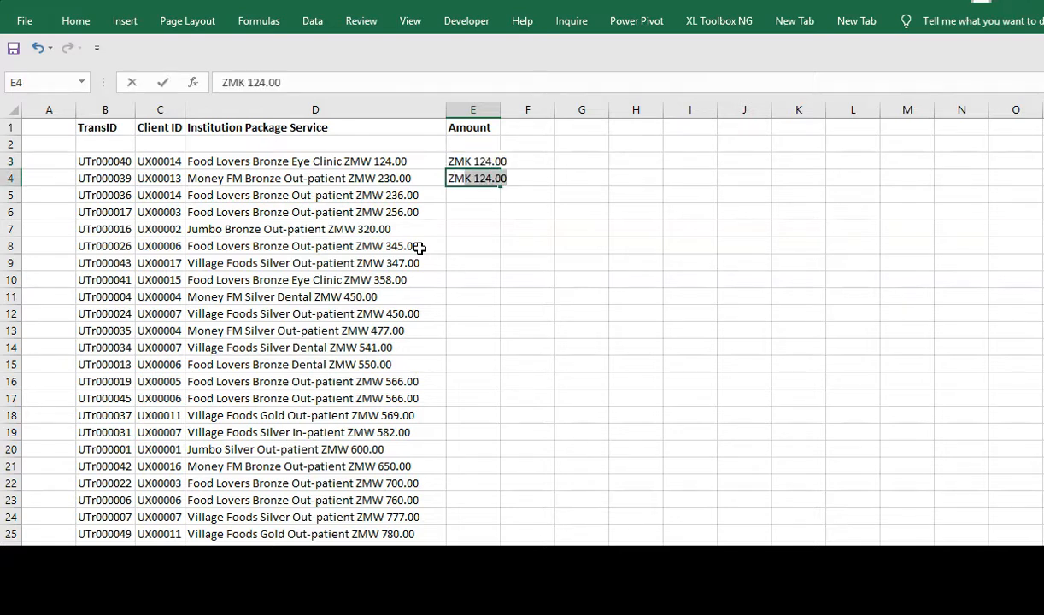
{"action": "type", "text": "MK 230.00"}
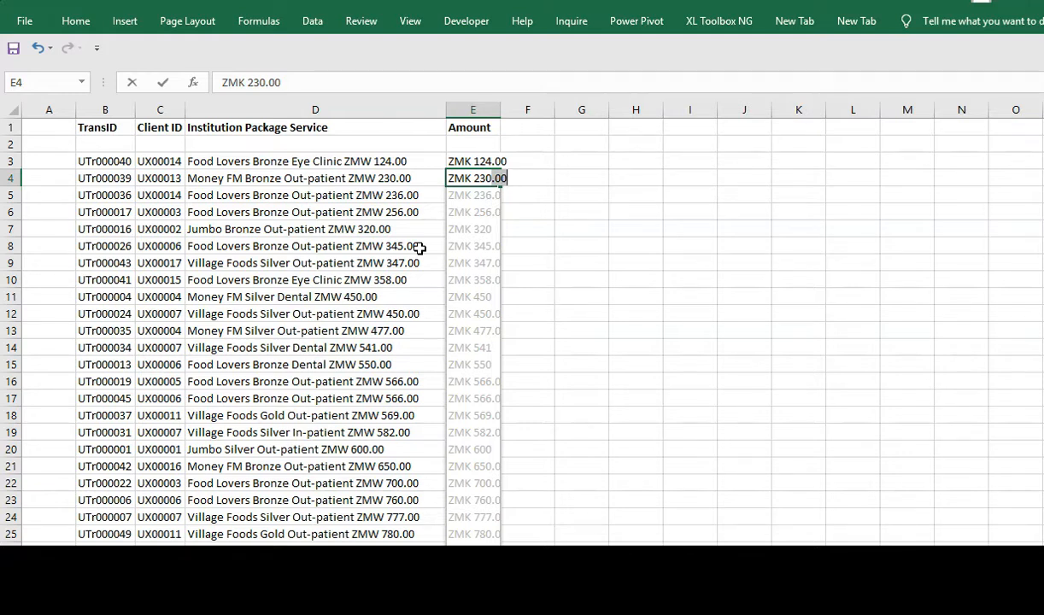
{"action": "key", "text": "Return"}
{"action": "key", "text": "Return"}
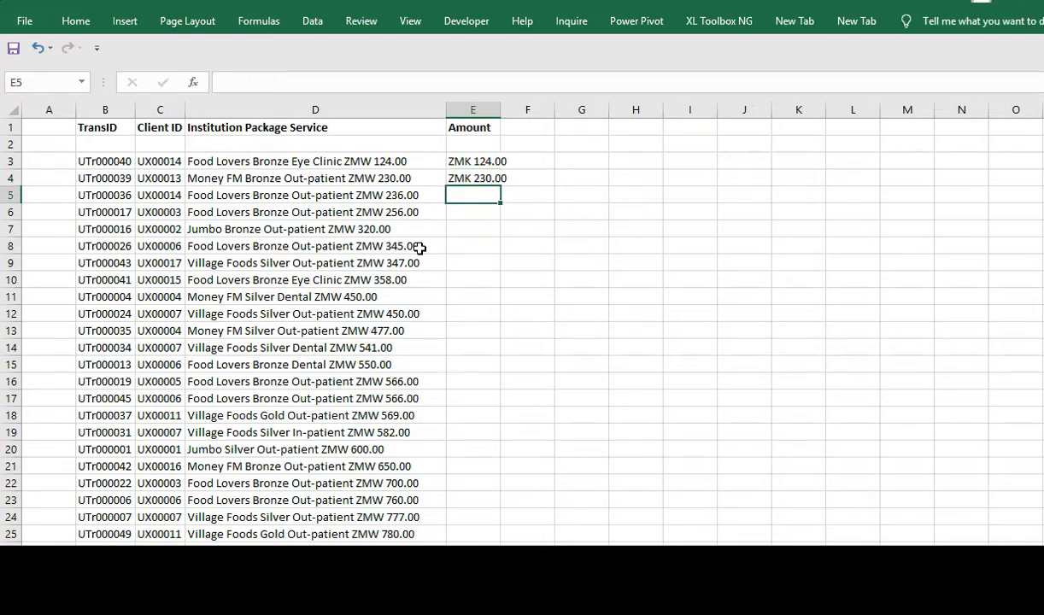
{"action": "left_click_drag", "start_coordinate": [479, 161], "coordinate": [468, 398]}
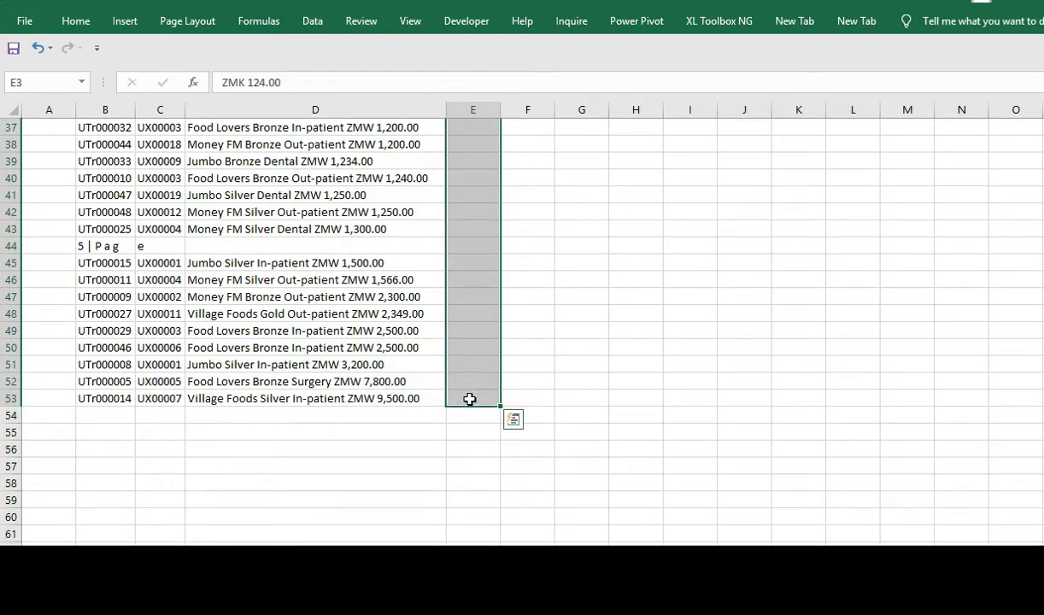
{"action": "left_click", "coordinate": [77, 22]}
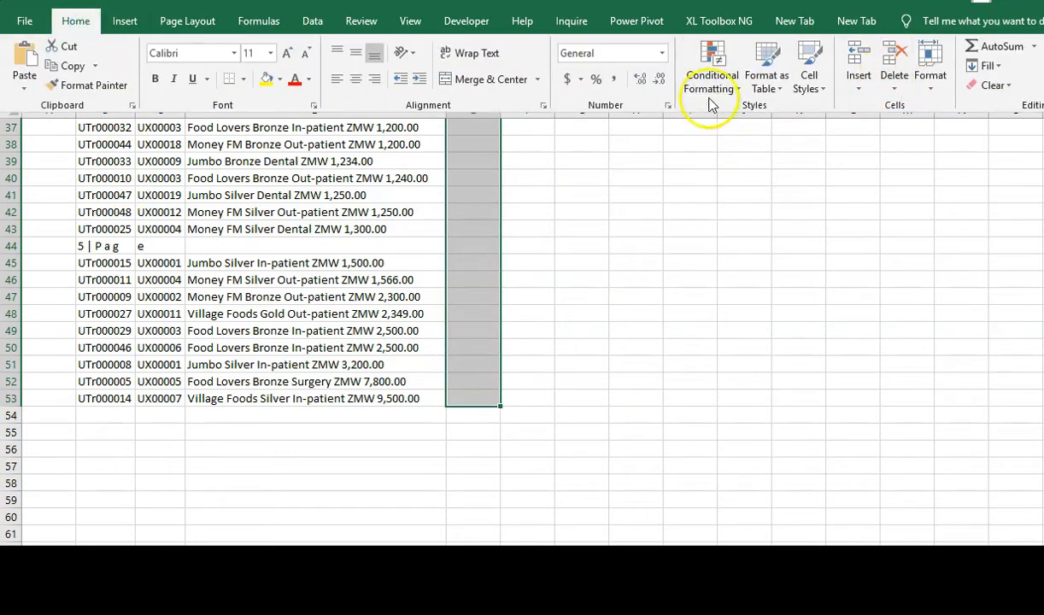
{"action": "left_click", "coordinate": [996, 66]}
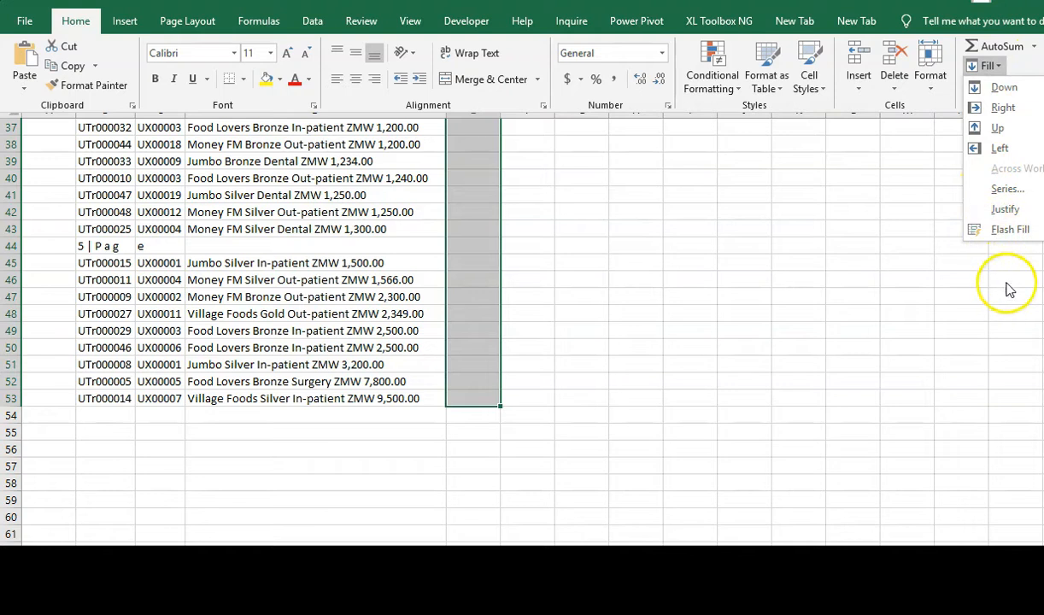
{"action": "left_click", "coordinate": [1010, 231]}
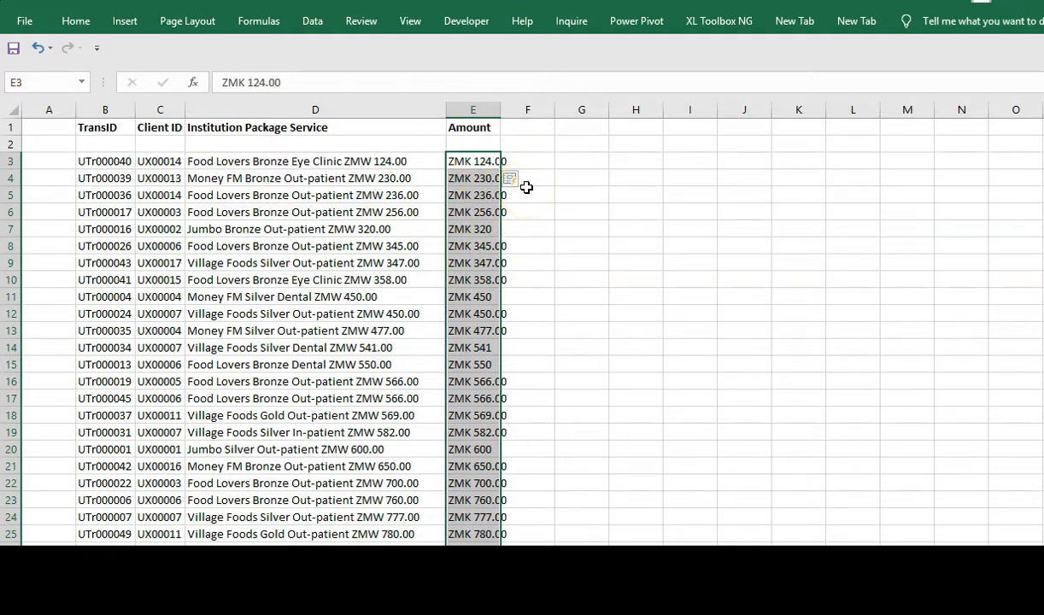
{"action": "key", "text": "ctrl+z"}
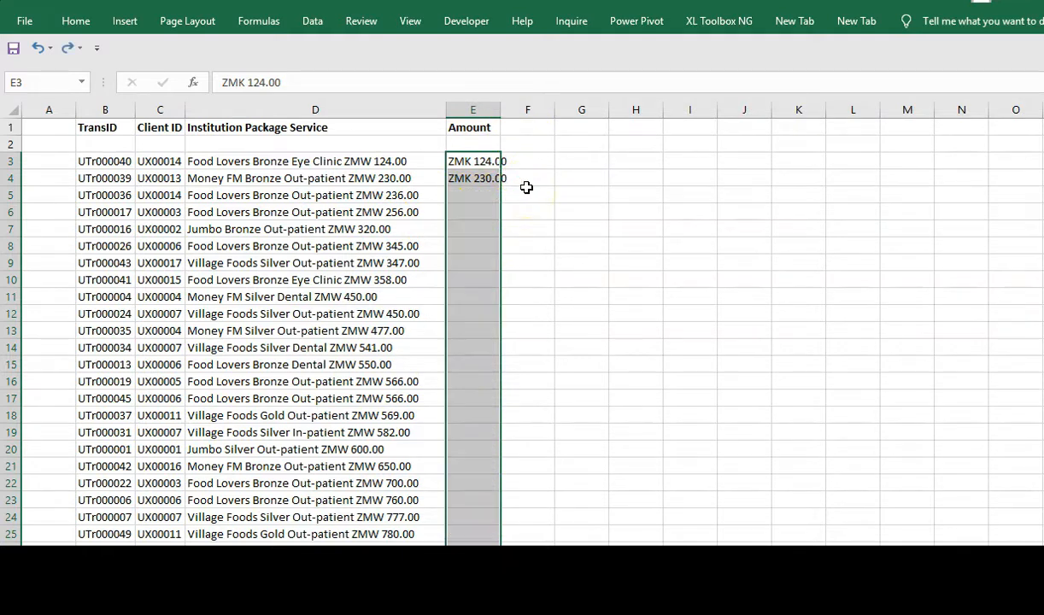
- Redo the second amount entry in E4 using the suggested value
{"action": "key", "text": "ctrl+z"}
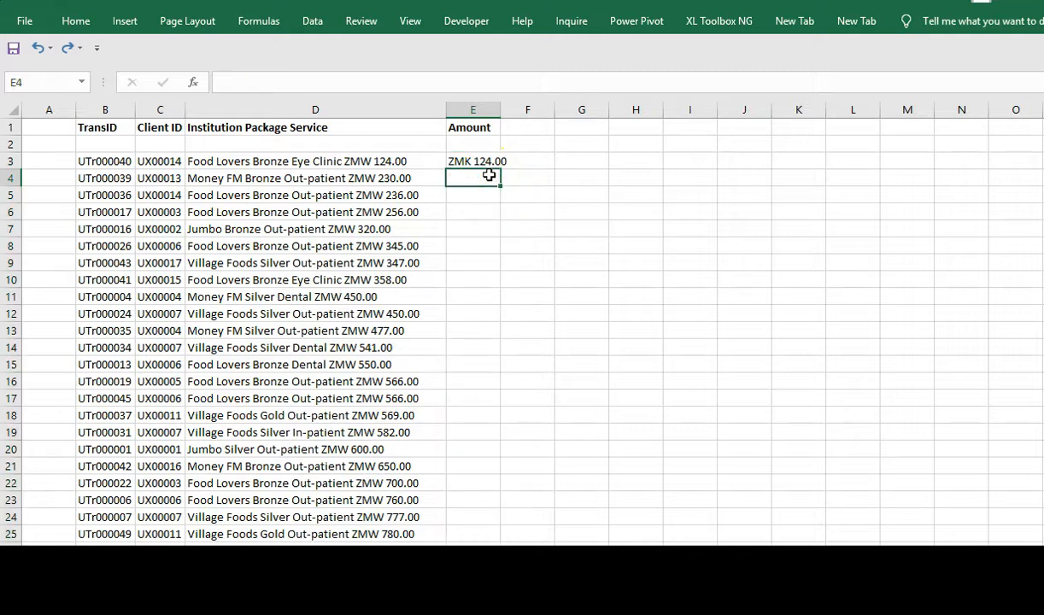
{"action": "type", "text": "ZMK"}
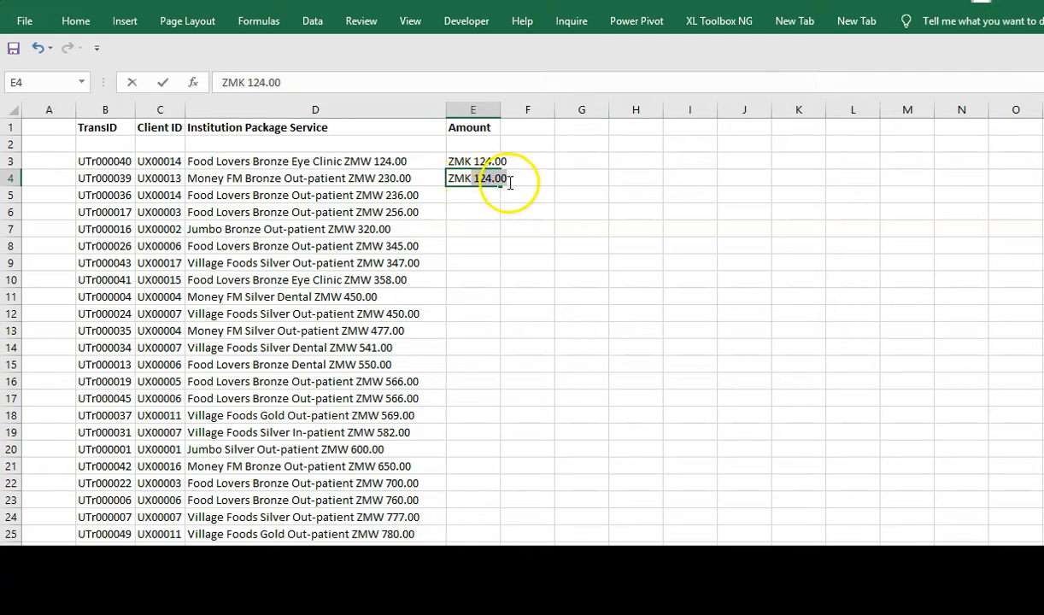
{"action": "left_click", "coordinate": [507, 180]}
{"action": "key", "text": "BackSpace"}
{"action": "key", "text": "BackSpace"}
{"action": "key", "text": "BackSpace"}
{"action": "key", "text": "BackSpace"}
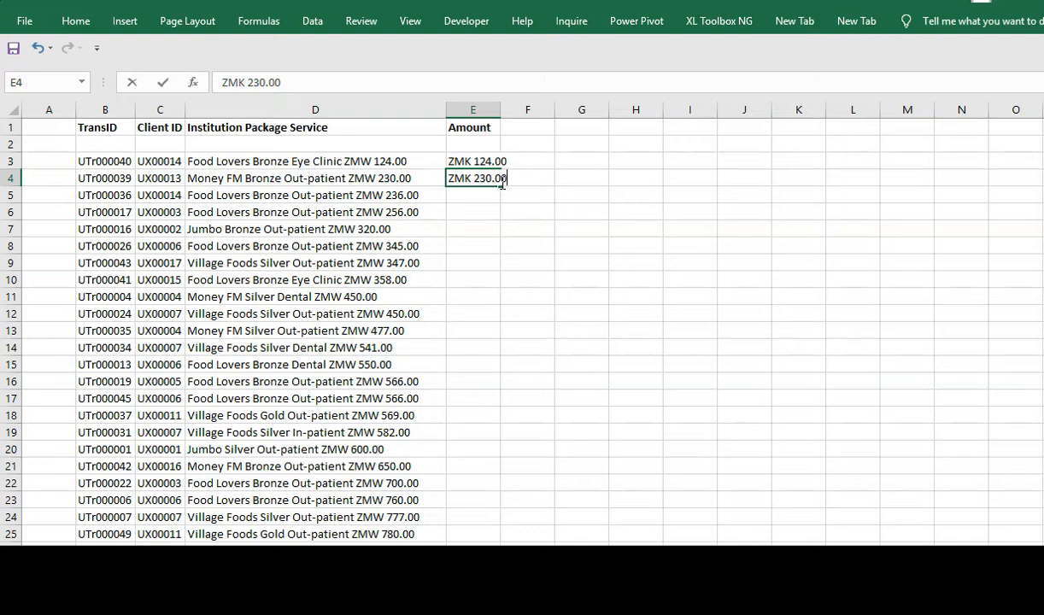
{"action": "key", "text": "Return"}
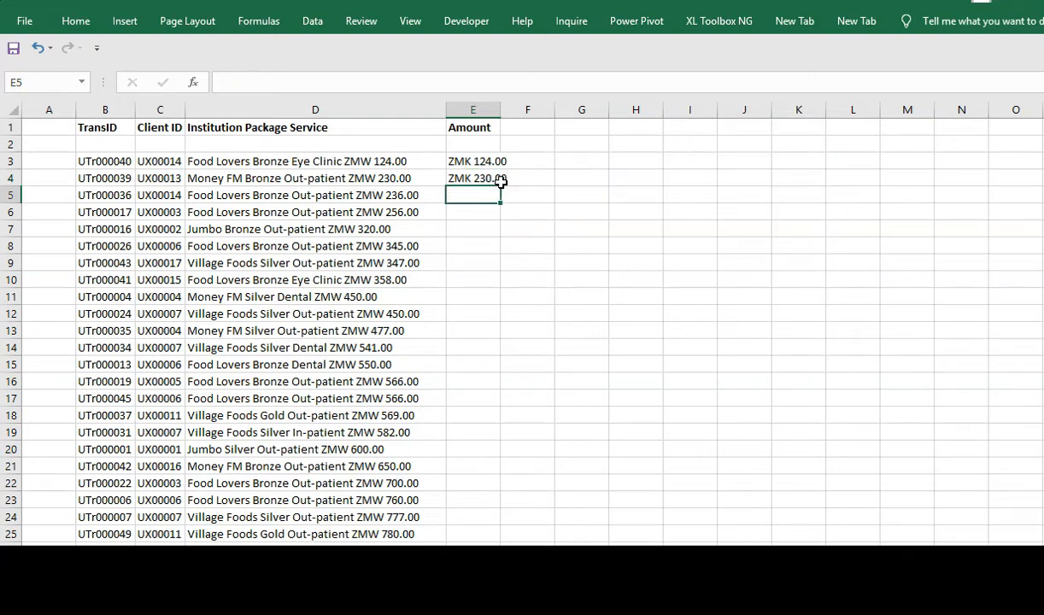
{"action": "key", "text": "Up"}
{"action": "key", "text": "Up"}
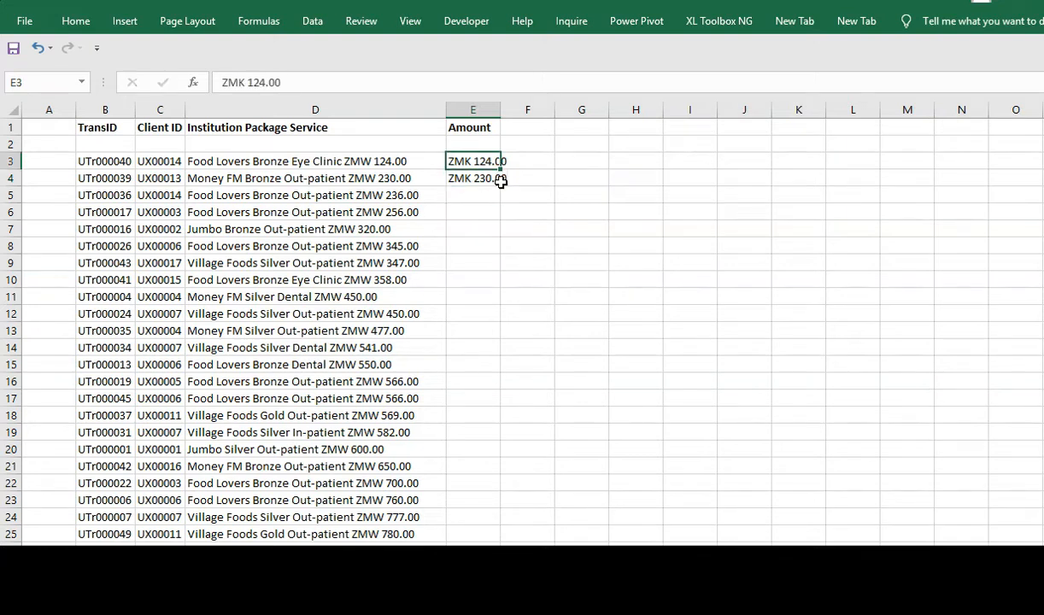
{"action": "key", "text": "Down"}
{"action": "key", "text": "Down"}
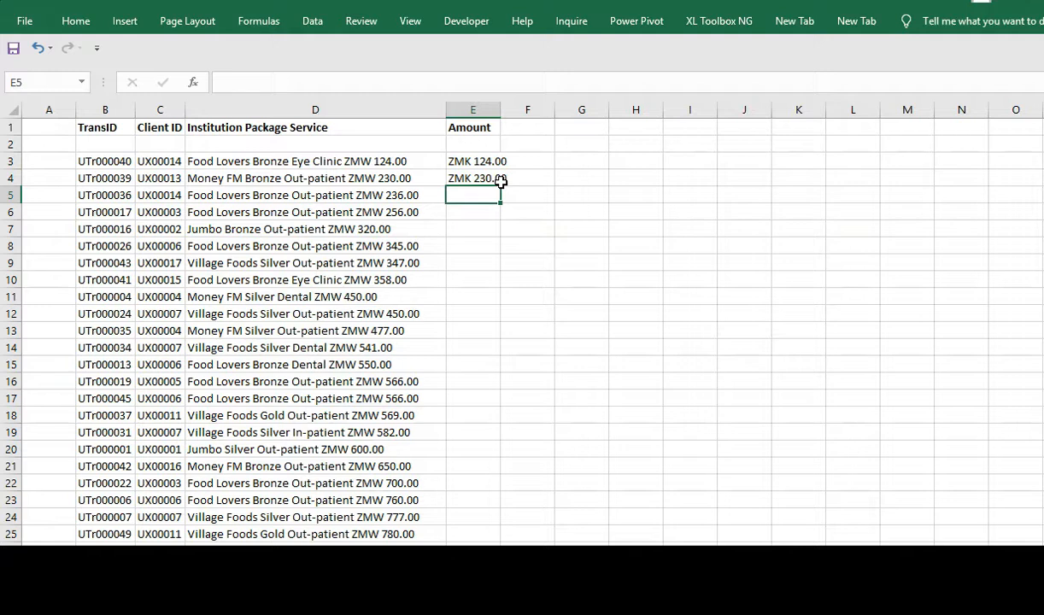
- Type ZMK in E5 and accept Flash Fill to populate the amounts through E25
{"action": "type", "text": "ZMK 236.00"}
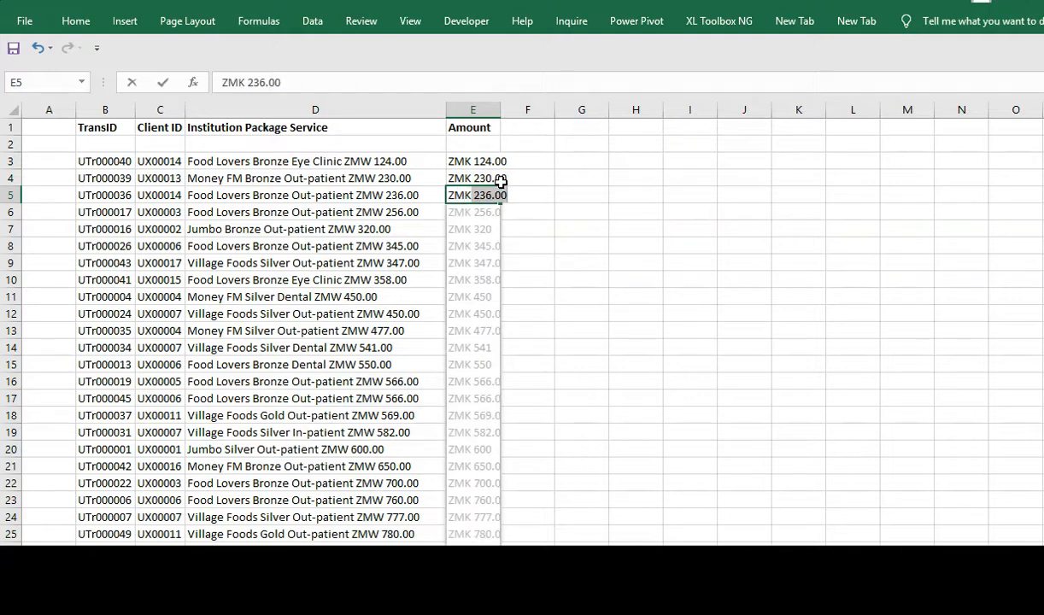
{"action": "key", "text": "Return"}
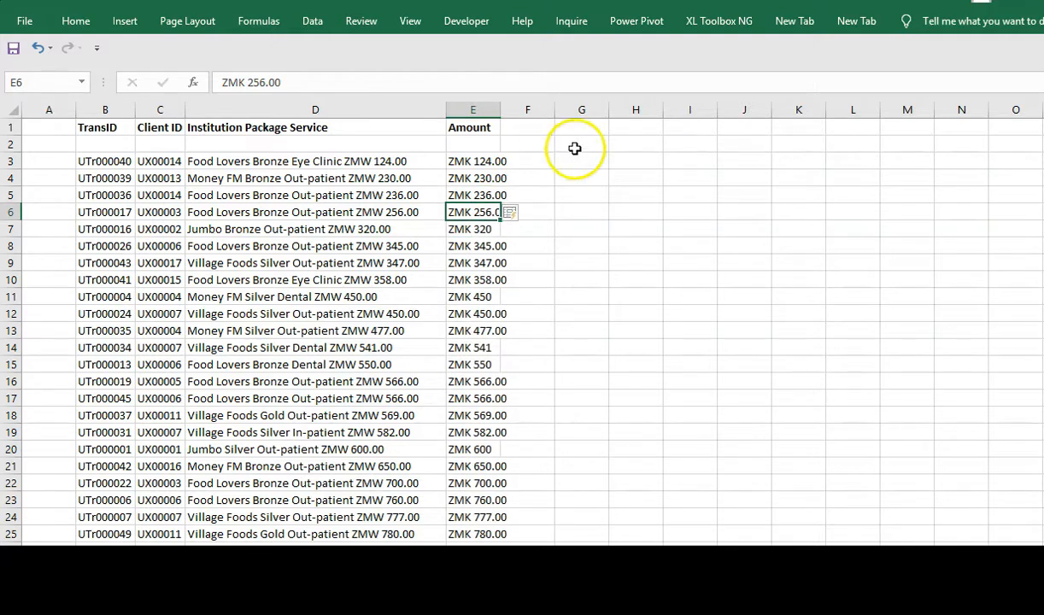
{"action": "left_click", "coordinate": [498, 107]}
- Auto-fit the Amount column, widen column F, and review the service entries in column D
{"action": "double_click", "coordinate": [498, 107]}
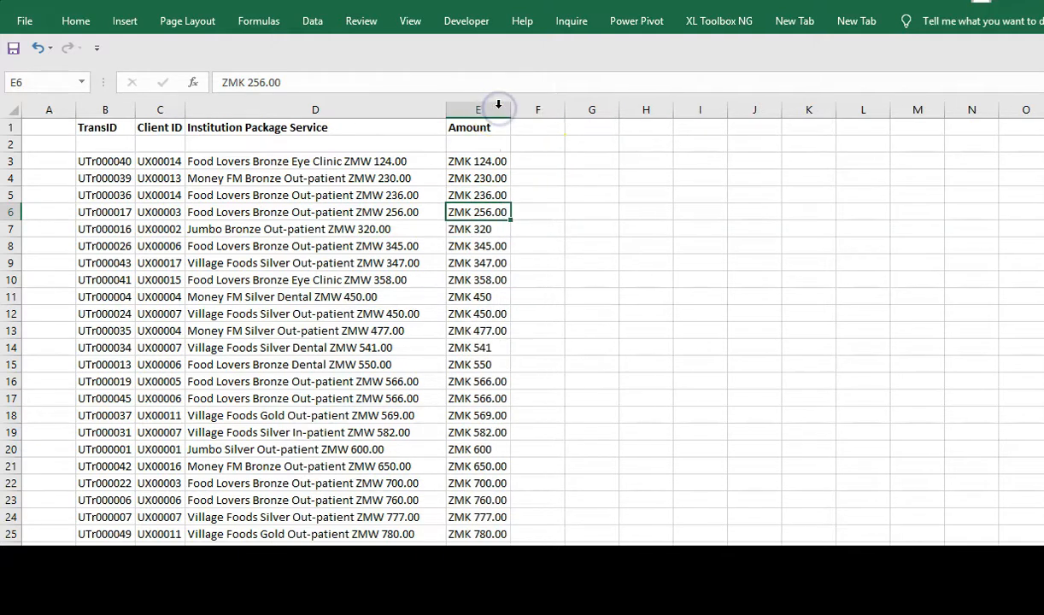
{"action": "left_click_drag", "start_coordinate": [564, 110], "coordinate": [580, 111]}
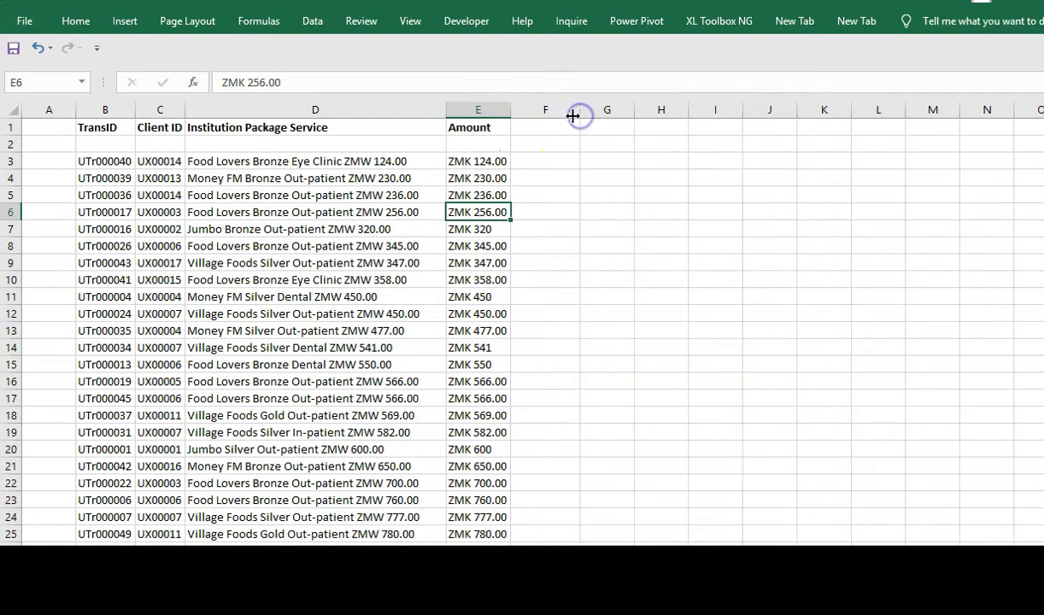
{"action": "left_click", "coordinate": [267, 163]}
{"action": "key", "text": "Down"}
{"action": "key", "text": "Down"}
{"action": "key", "text": "Down"}
{"action": "key", "text": "Down"}
{"action": "key", "text": "Up"}
{"action": "key", "text": "Up"}
{"action": "key", "text": "Up"}
{"action": "key", "text": "Up"}
{"action": "key", "text": "Up"}
{"action": "key", "text": "Down"}
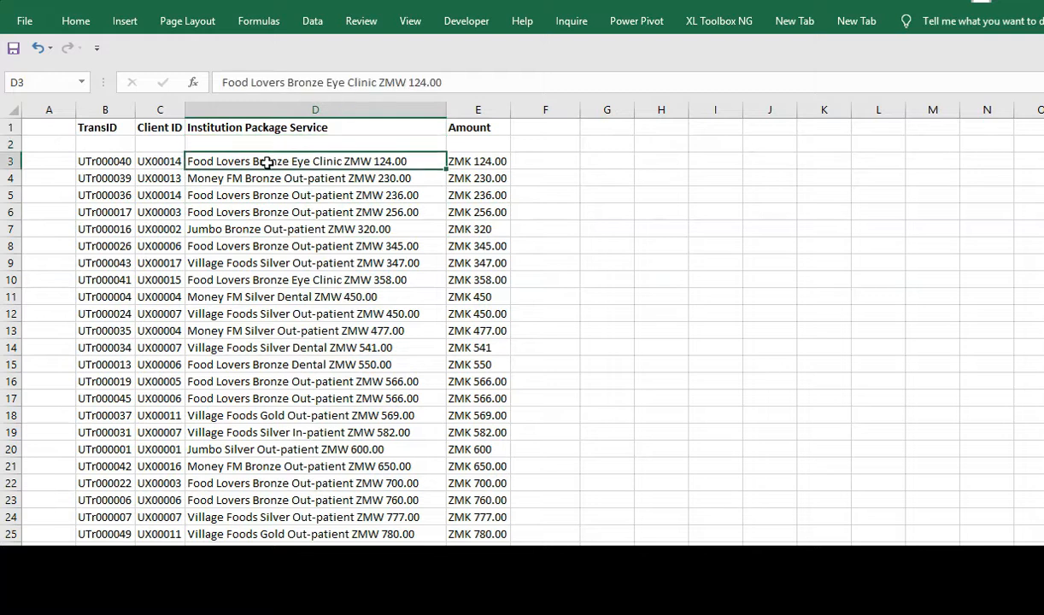
- Try deleting the amount text from D3, then restore it
{"action": "left_click_drag", "start_coordinate": [377, 81], "coordinate": [466, 81]}
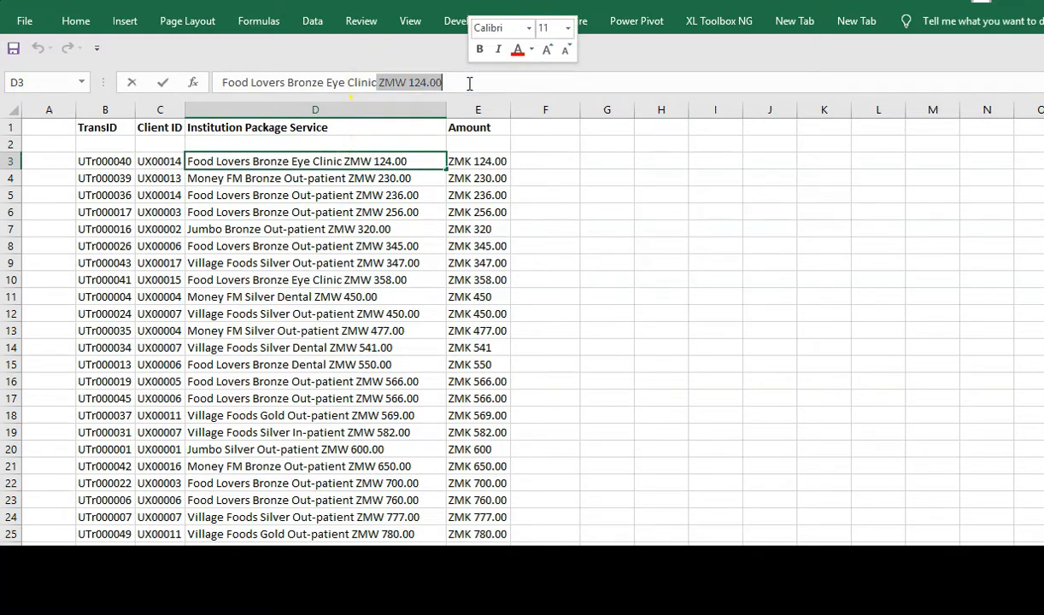
{"action": "key", "text": "BackSpace"}
{"action": "key", "text": "ctrl+z"}
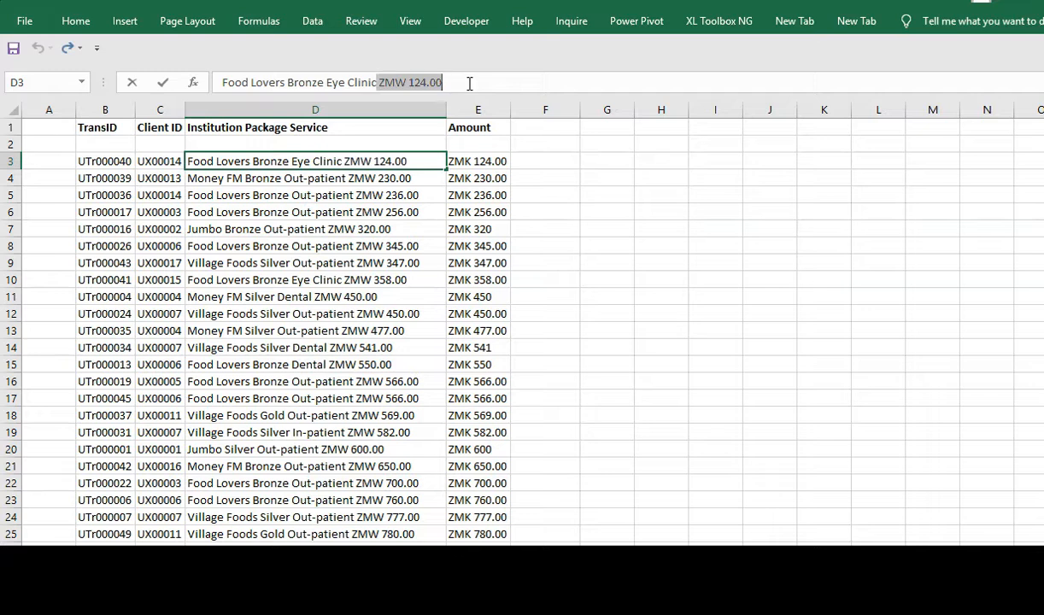
{"action": "left_click", "coordinate": [541, 161]}
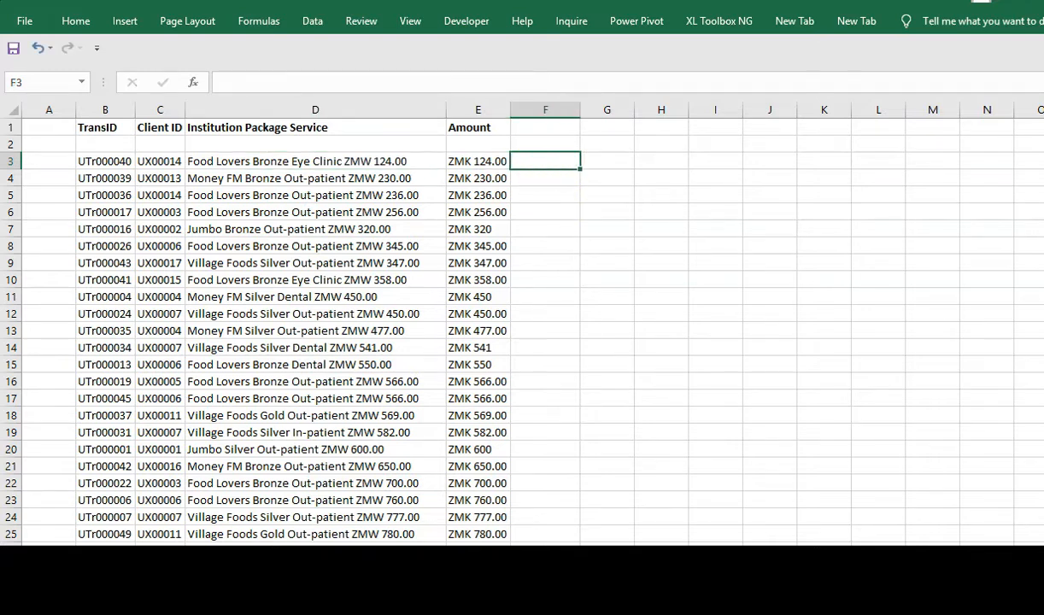
- Enter =LEFT(D3, LEN(D3)-LEN(E3)-1) in F3 and fill it down column F
{"action": "type", "text": "=LEFT("}
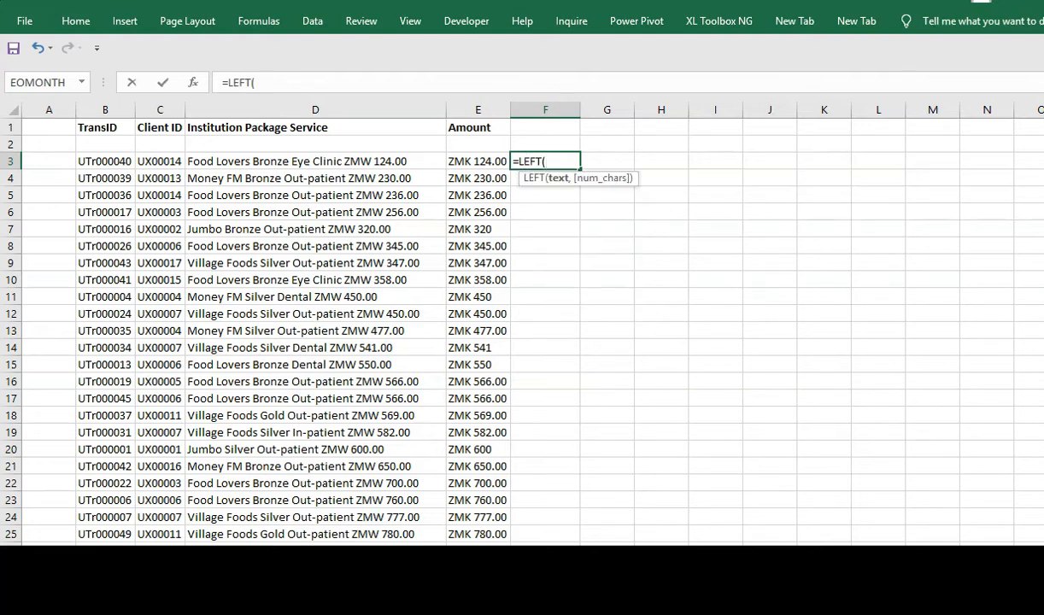
{"action": "key", "text": "ctrl+a"}
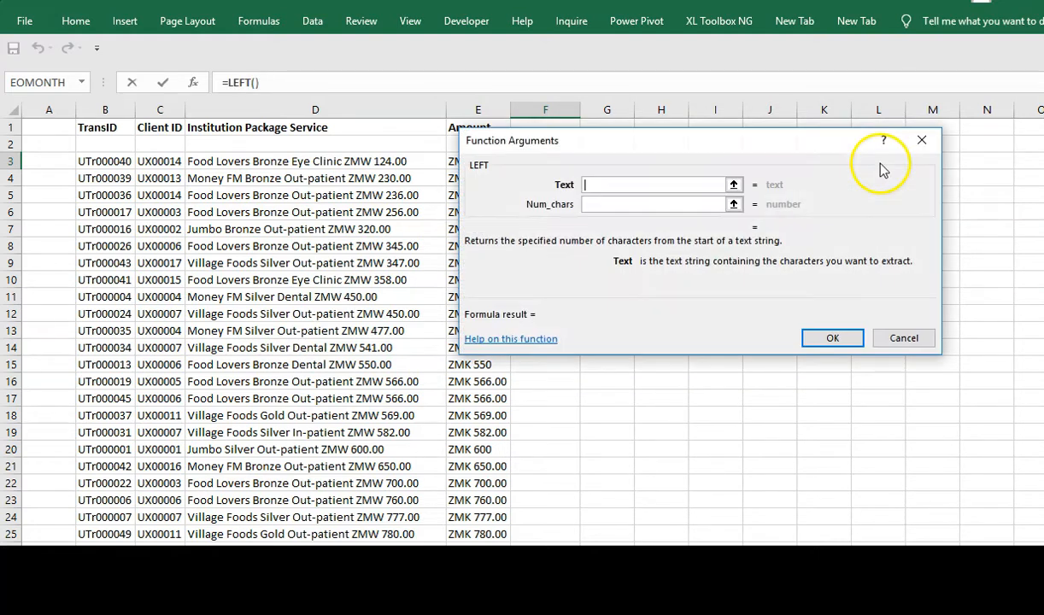
{"action": "left_click_drag", "start_coordinate": [675, 149], "coordinate": [556, 380]}
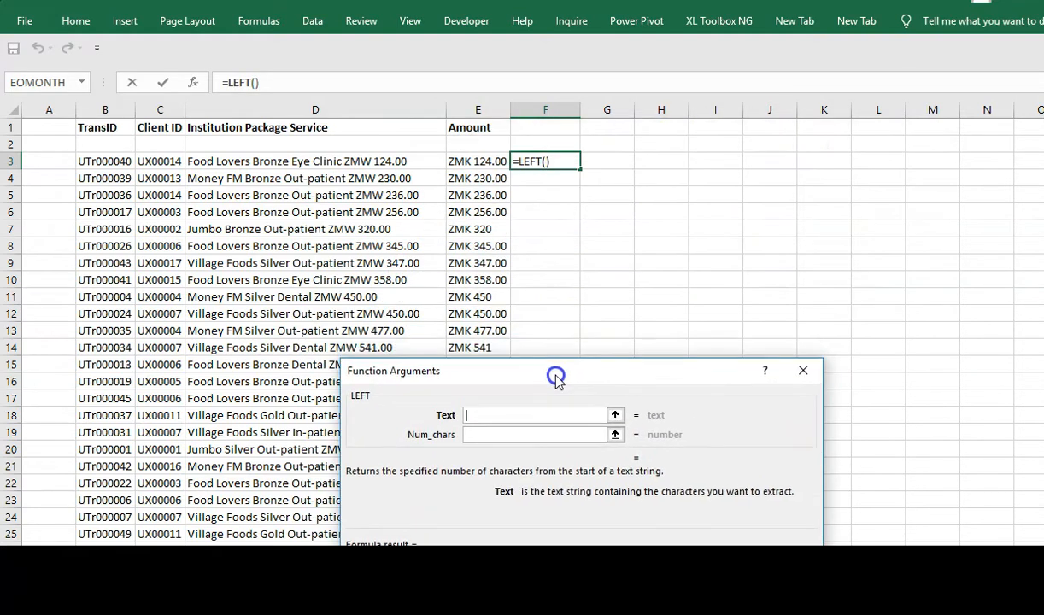
{"action": "left_click", "coordinate": [229, 167]}
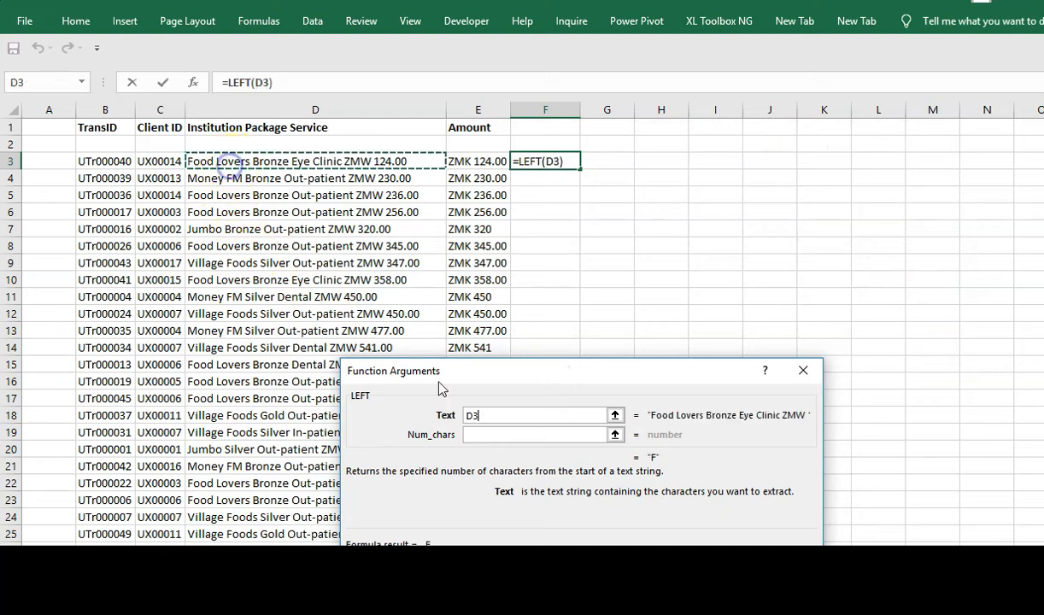
{"action": "left_click", "coordinate": [492, 433]}
{"action": "type", "text": "LE"}
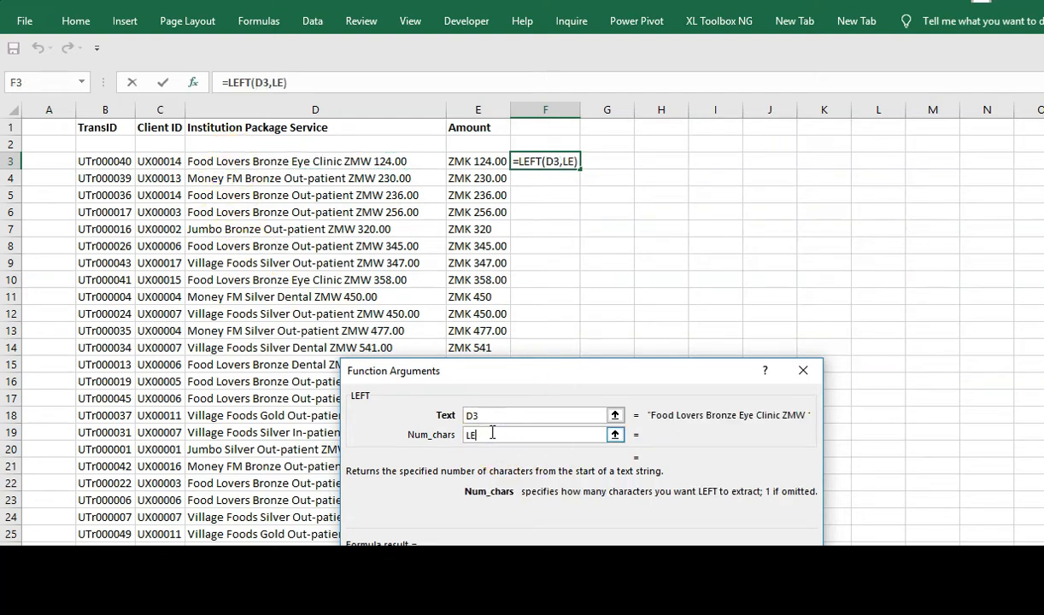
{"action": "type", "text": "N("}
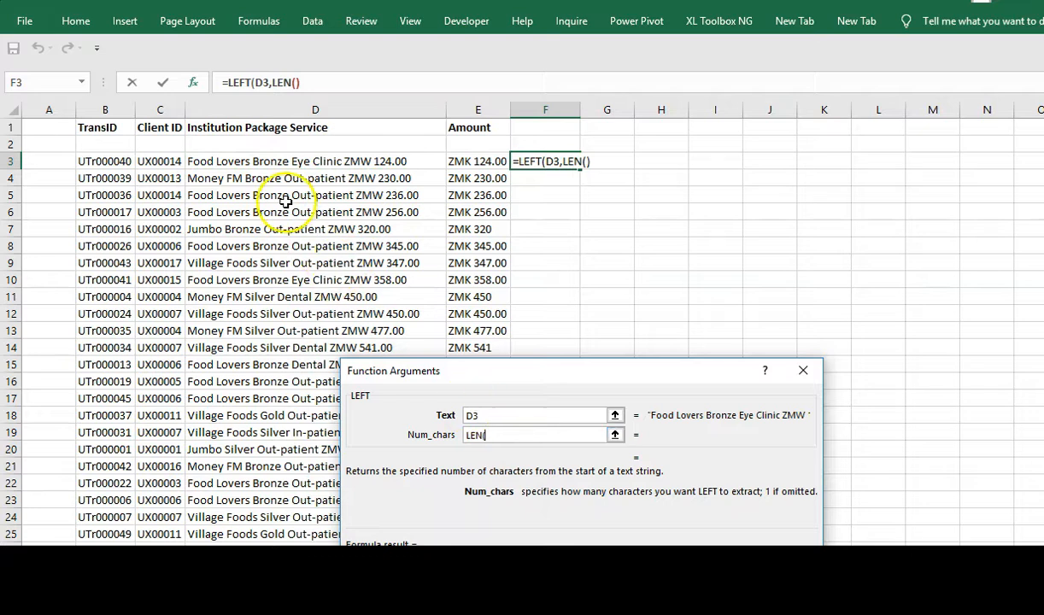
{"action": "left_click", "coordinate": [227, 160]}
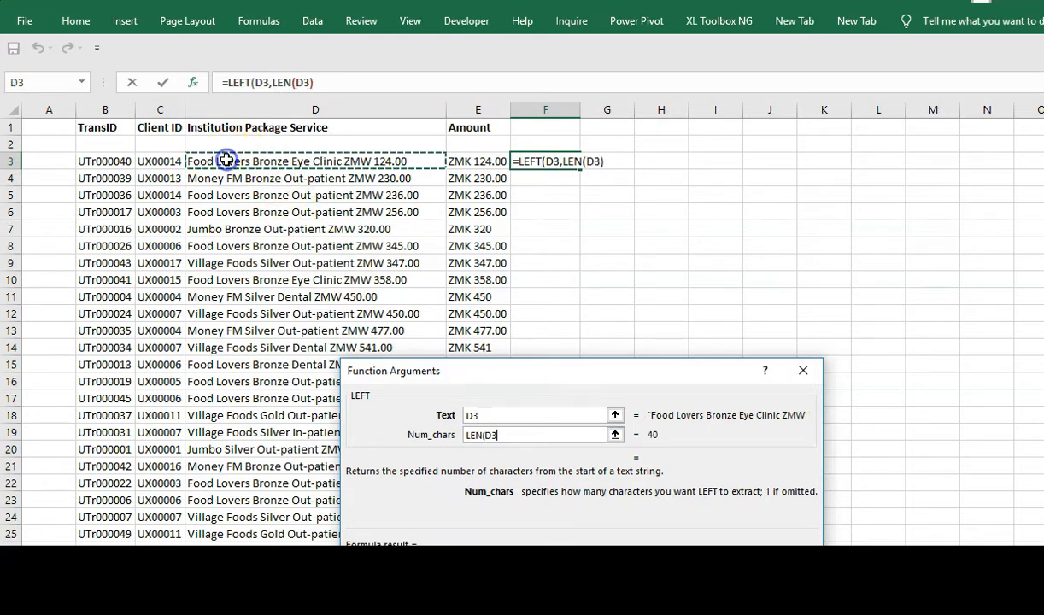
{"action": "type", "text": ")"}
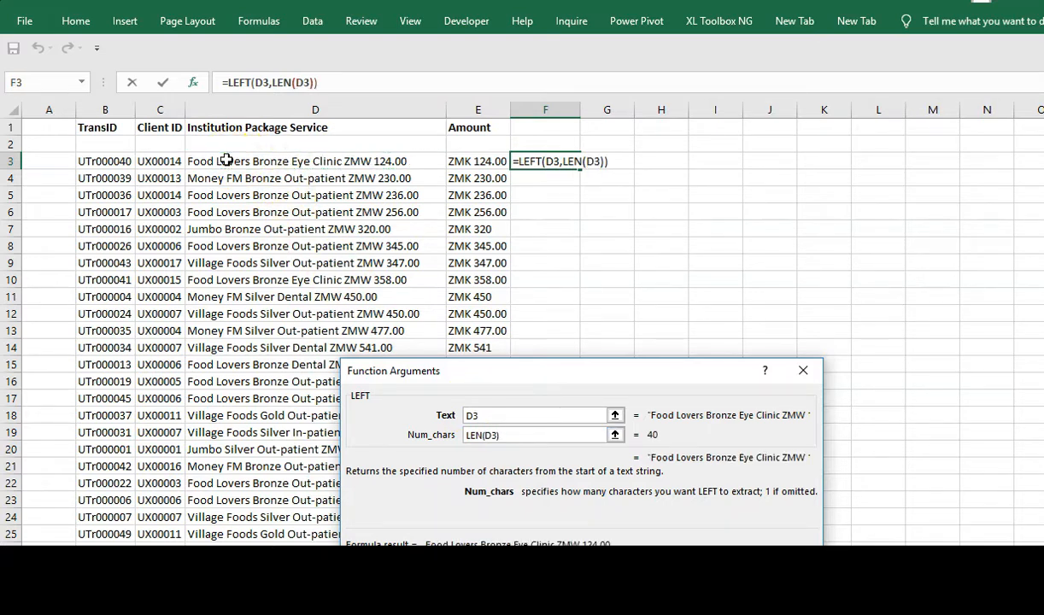
{"action": "type", "text": "-LEN"}
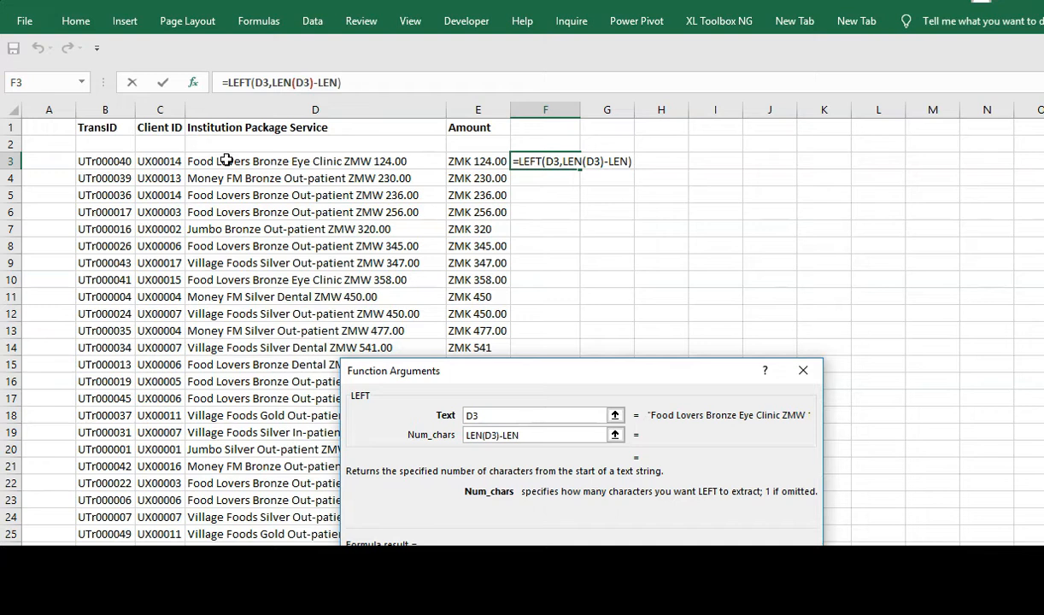
{"action": "type", "text": "("}
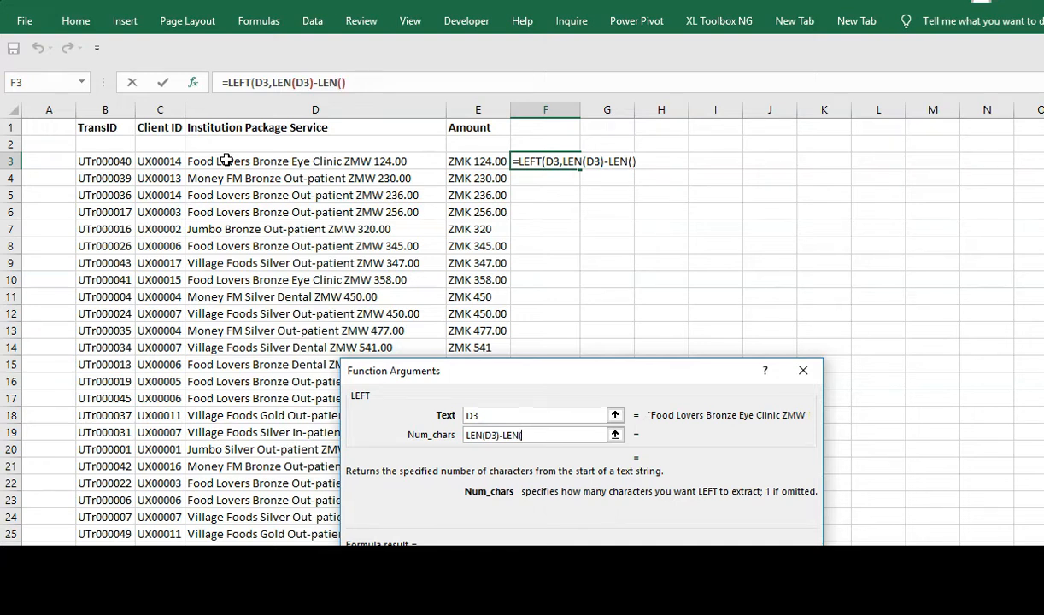
{"action": "left_click", "coordinate": [459, 163]}
{"action": "type", "text": ")"}
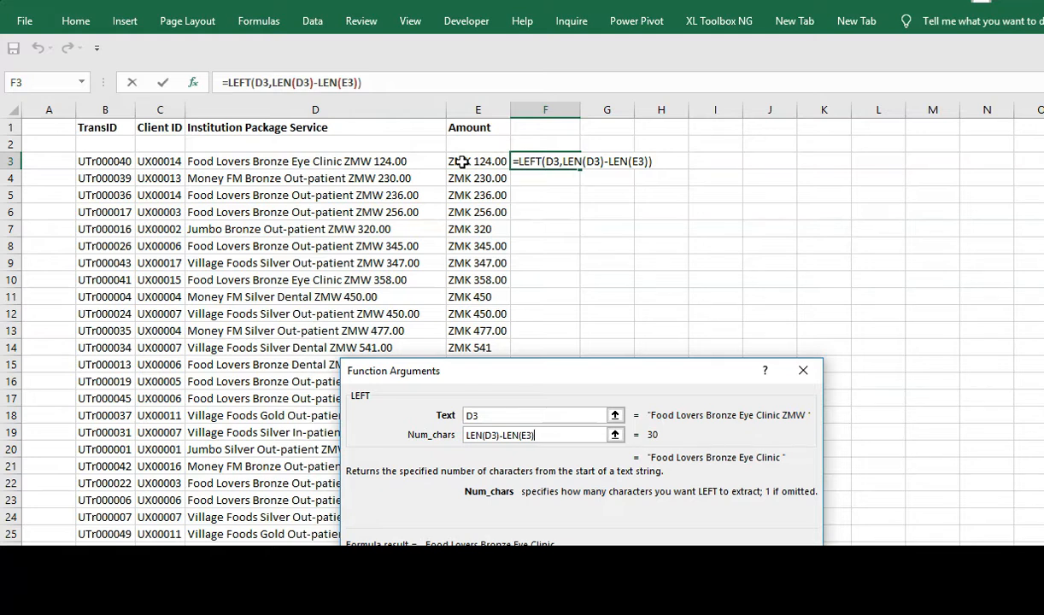
{"action": "type", "text": "-1"}
{"action": "key", "text": "Return"}
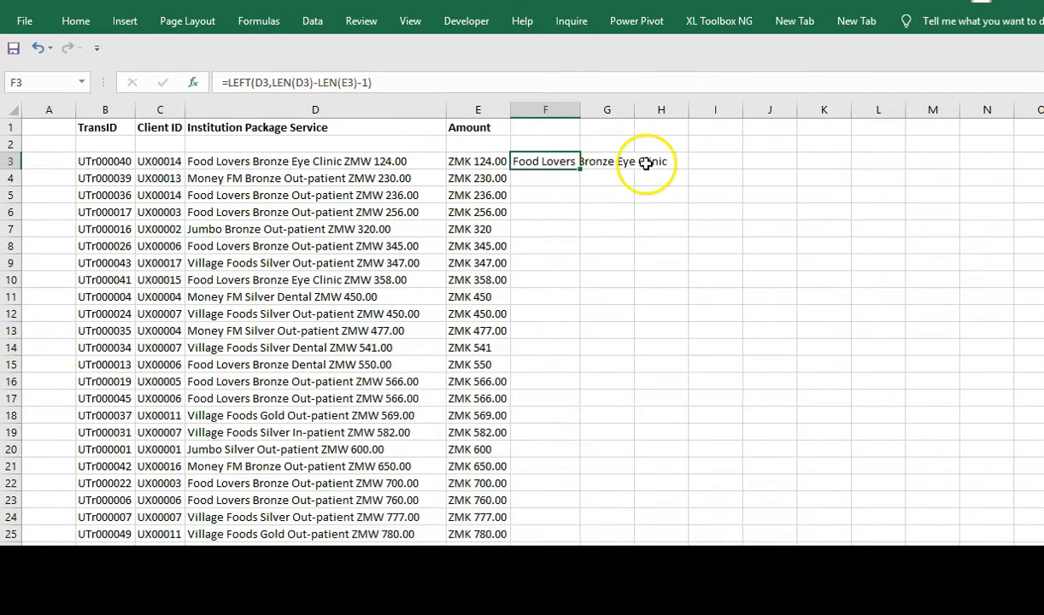
{"action": "double_click", "coordinate": [581, 167]}
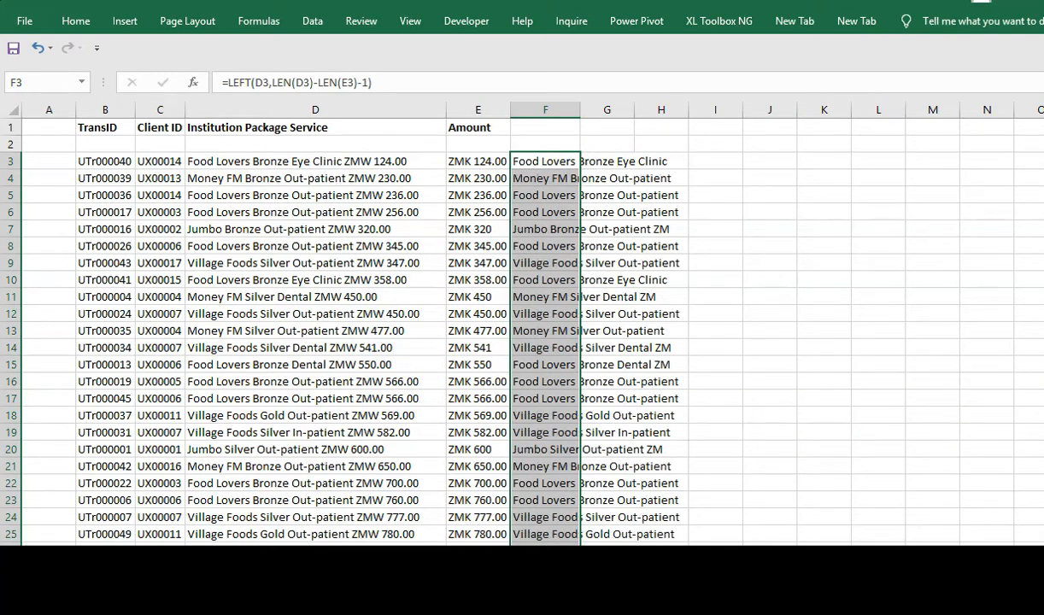
{"action": "scroll", "coordinate": [513, 325], "scroll_direction": "down", "scroll_amount": 1}
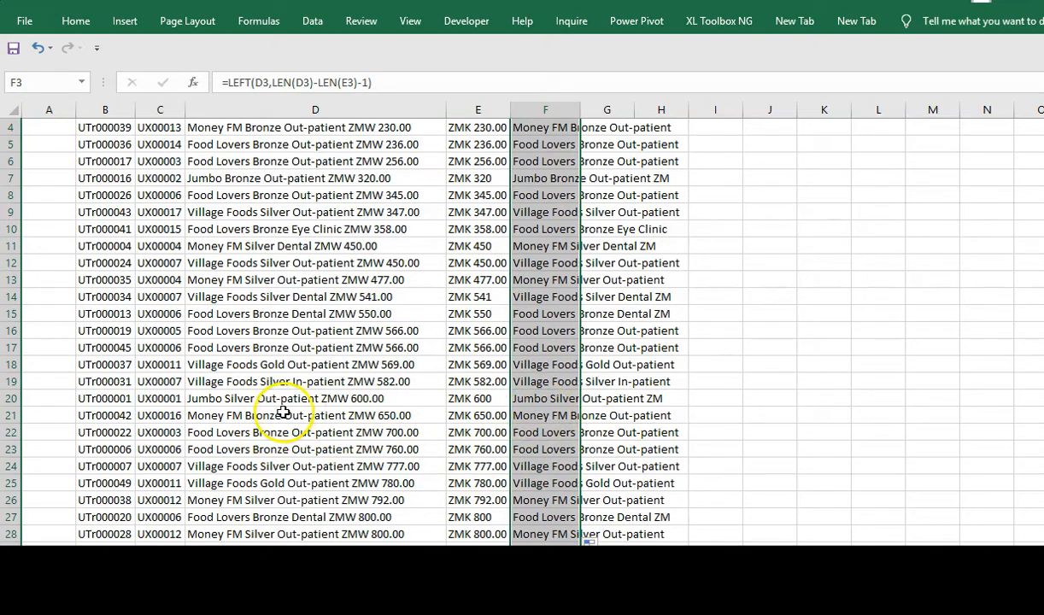
{"action": "left_click", "coordinate": [545, 469]}
{"action": "left_click", "coordinate": [552, 479]}
{"action": "key", "text": "Down"}
{"action": "key", "text": "Down"}
{"action": "key", "text": "Down"}
{"action": "key", "text": "Down"}
{"action": "key", "text": "Down"}
{"action": "key", "text": "Down"}
{"action": "key", "text": "Right"}
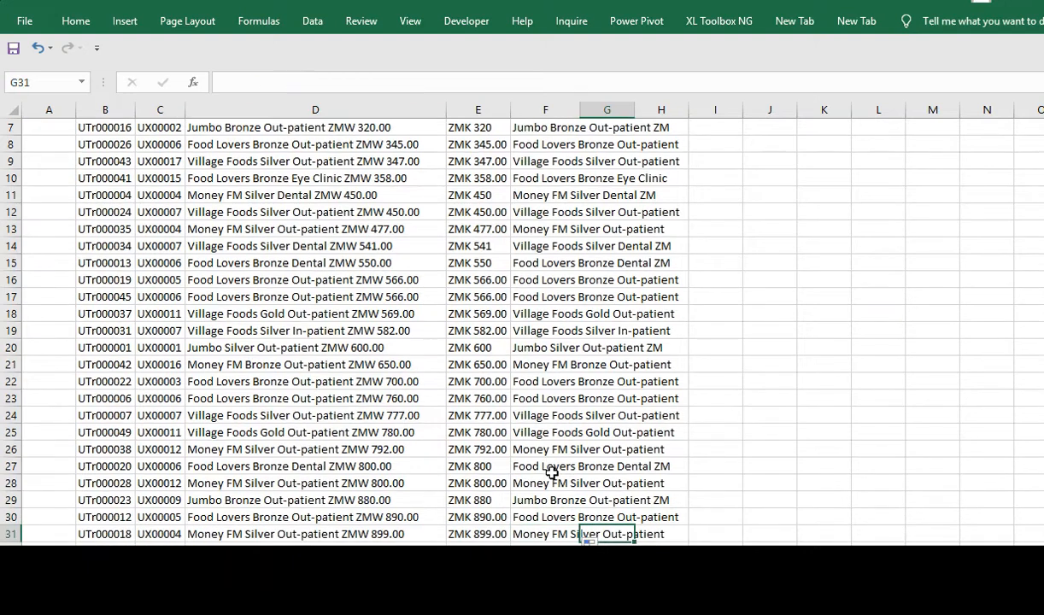
{"action": "key", "text": "Right"}
{"action": "key", "text": "Left"}
{"action": "key", "text": "Left"}
{"action": "key", "text": "Up"}
{"action": "key", "text": "Up"}
{"action": "key", "text": "Up"}
{"action": "key", "text": "Right"}
{"action": "key", "text": "Left"}
{"action": "key", "text": "Left"}
{"action": "key", "text": "Down"}
{"action": "key", "text": "Down"}
{"action": "key", "text": "Down"}
{"action": "key", "text": "Up"}
{"action": "key", "text": "Up"}
{"action": "key", "text": "Up"}
{"action": "key", "text": "Up"}
{"action": "key", "text": "Right"}
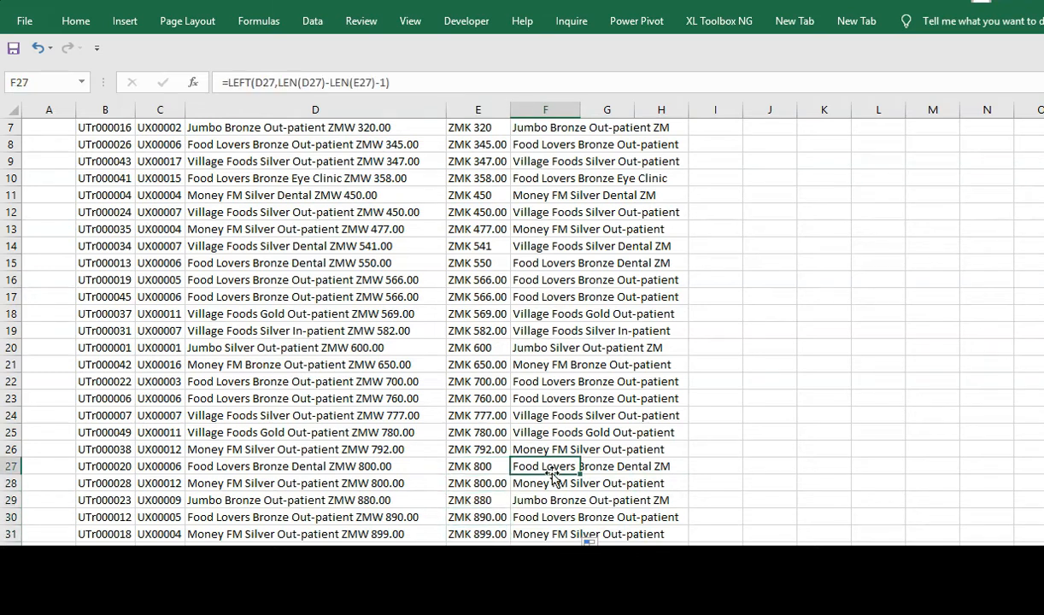
{"action": "key", "text": "Left"}
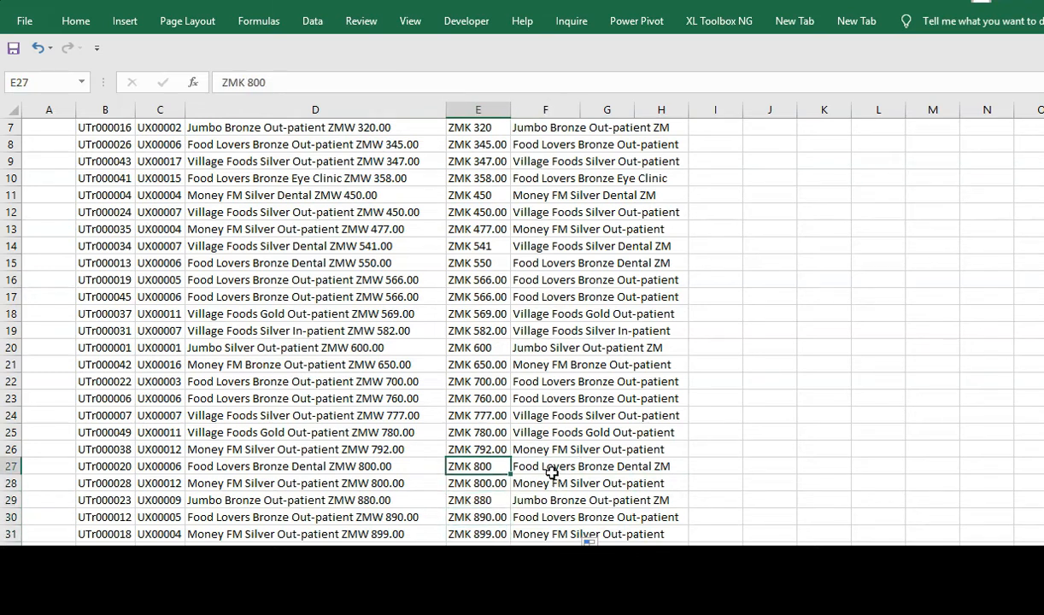
{"action": "key", "text": "Left"}
{"action": "key", "text": "Left"}
{"action": "key", "text": "Right"}
{"action": "key", "text": "Right"}
{"action": "key", "text": "Right"}
{"action": "key", "text": "Up"}
{"action": "key", "text": "Up"}
{"action": "key", "text": "Up"}
{"action": "key", "text": "Up"}
{"action": "key", "text": "Up"}
{"action": "key", "text": "Up"}
{"action": "key", "text": "Up"}
{"action": "key", "text": "Up"}
{"action": "key", "text": "Up"}
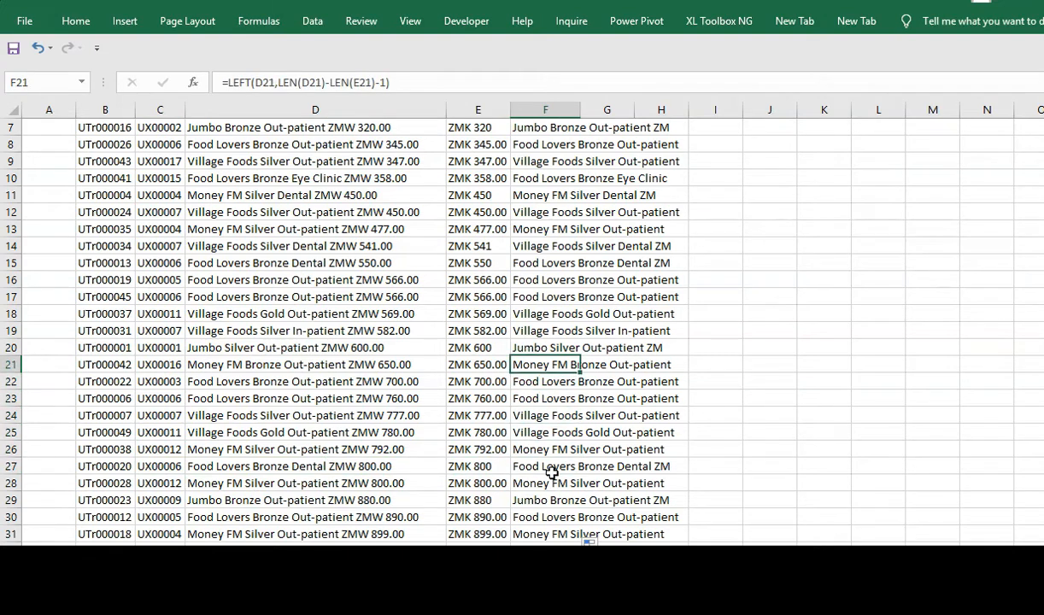
{"action": "key", "text": "Up"}
{"action": "key", "text": "Up"}
{"action": "key", "text": "Up"}
{"action": "key", "text": "Up"}
{"action": "key", "text": "Up"}
{"action": "key", "text": "Up"}
{"action": "key", "text": "Up"}
{"action": "key", "text": "Up"}
{"action": "key", "text": "Up"}
{"action": "key", "text": "Up"}
{"action": "key", "text": "Up"}
{"action": "key", "text": "Up"}
{"action": "key", "text": "Up"}
{"action": "key", "text": "Up"}
{"action": "key", "text": "Up"}
{"action": "key", "text": "Up"}
{"action": "key", "text": "Up"}
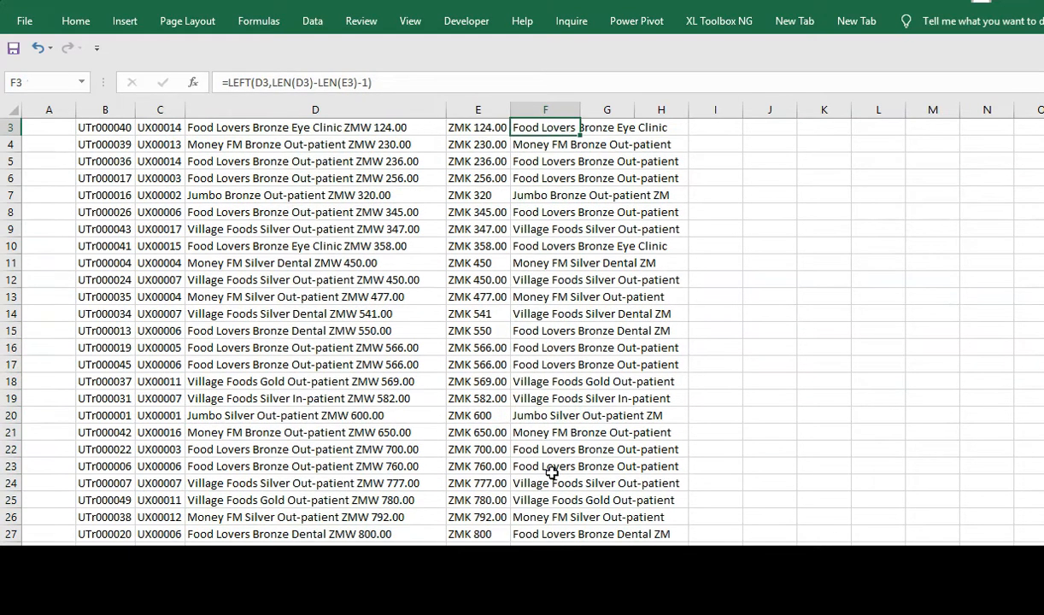
{"action": "key", "text": "Down"}
{"action": "key", "text": "Down"}
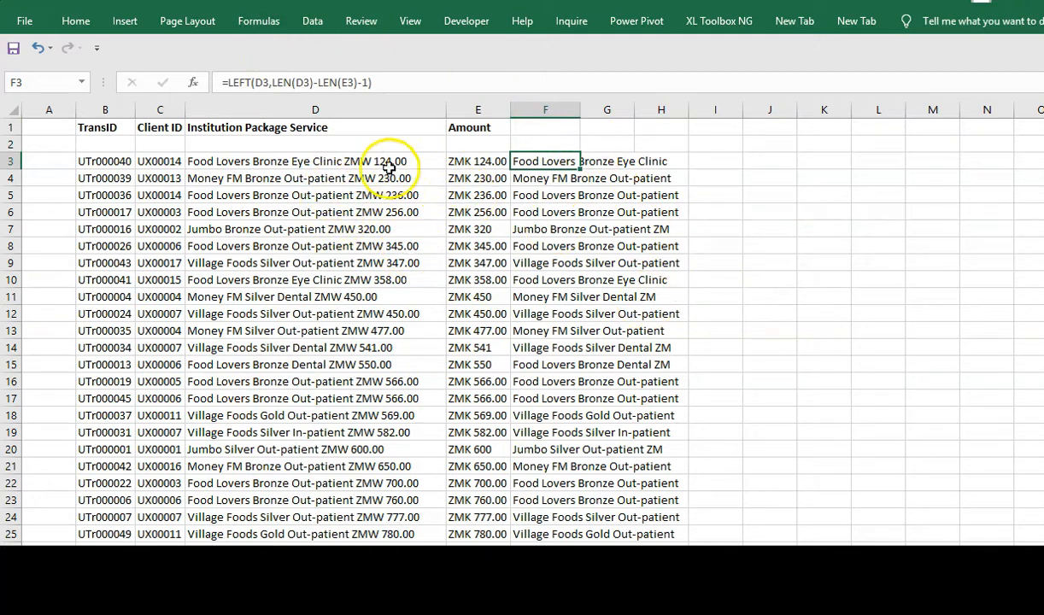
- Drop the -1 from the LEFT formula's Num_chars, fill it down column F, then clear F3:F25
{"action": "left_click", "coordinate": [192, 82]}
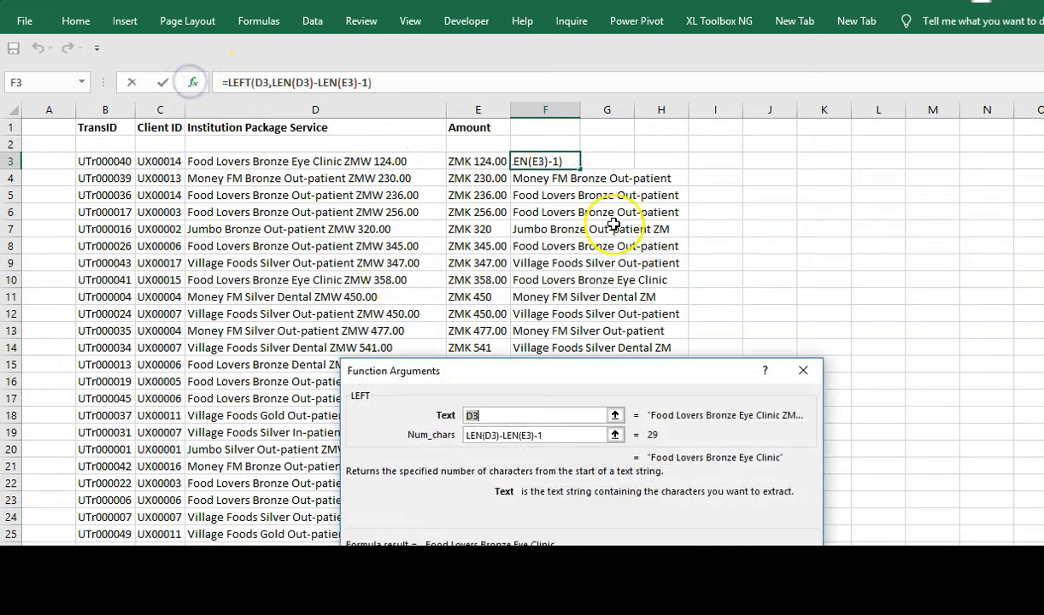
{"action": "left_click", "coordinate": [551, 437]}
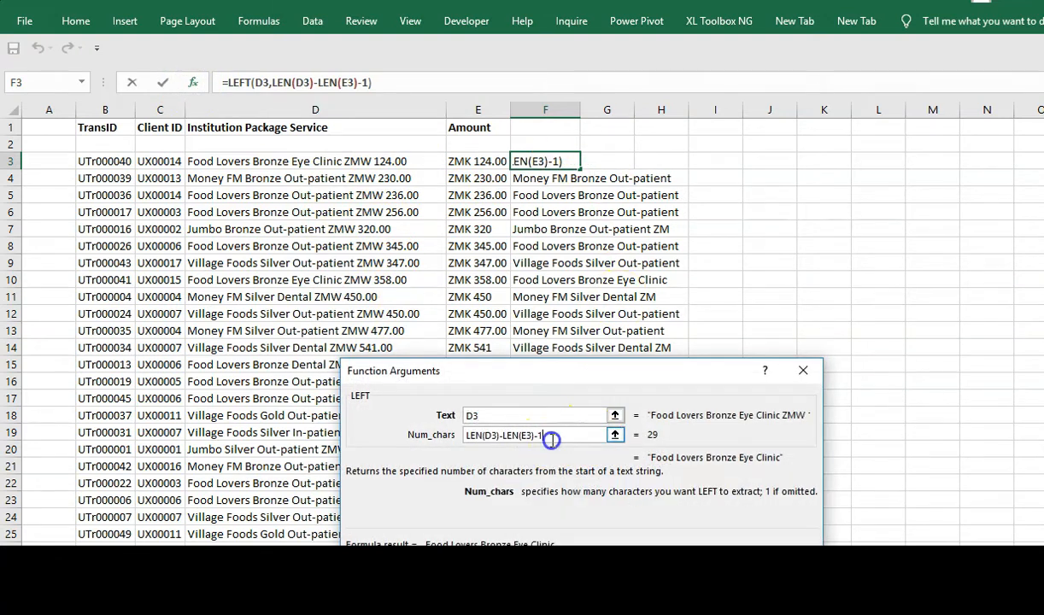
{"action": "key", "text": "BackSpace"}
{"action": "key", "text": "BackSpace"}
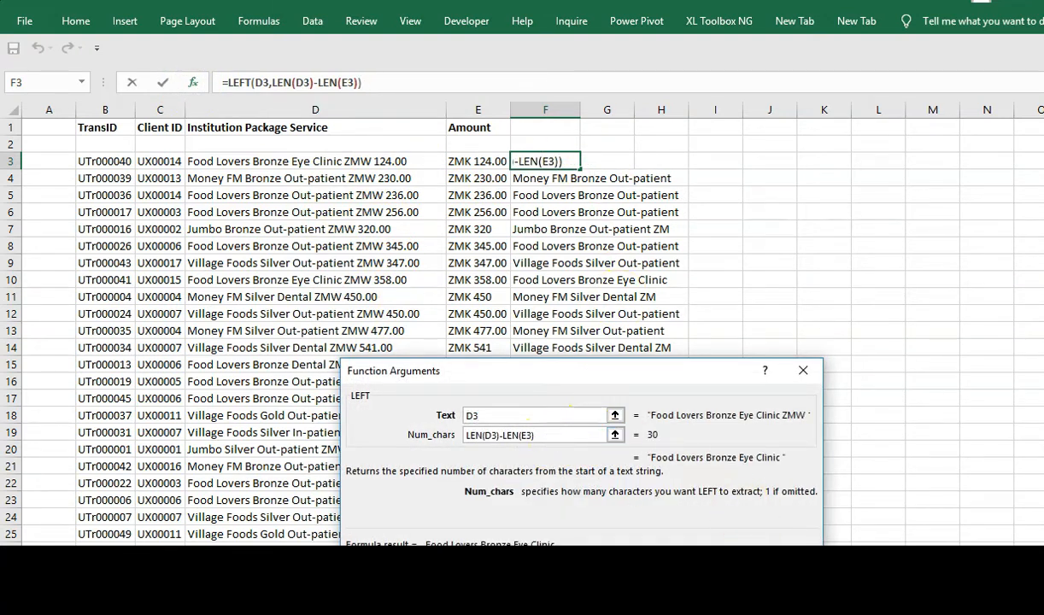
{"action": "key", "text": "Return"}
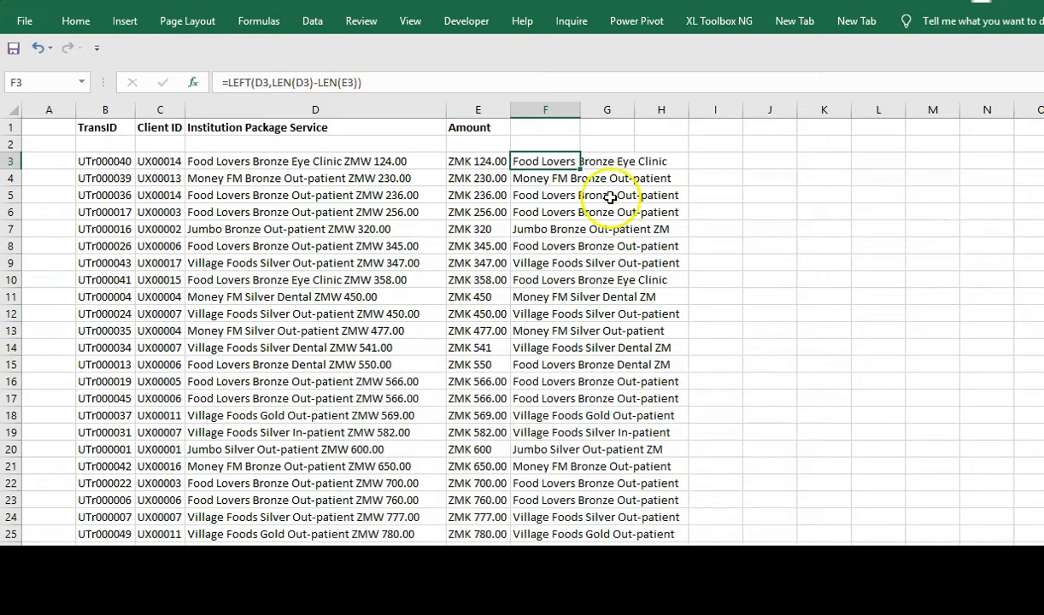
{"action": "double_click", "coordinate": [581, 171]}
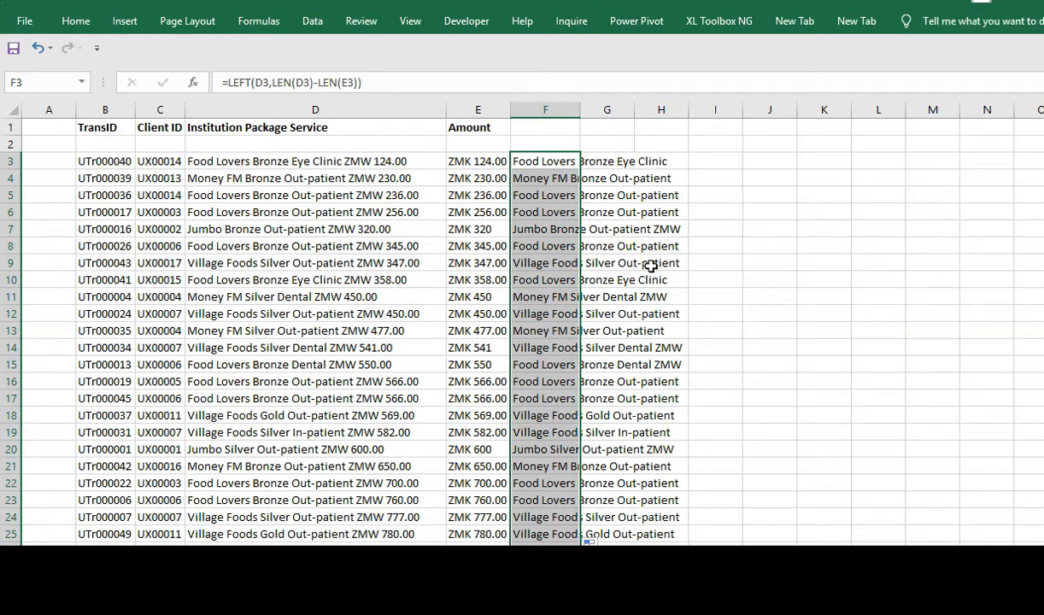
{"action": "key", "text": "Delete"}
- Start a FIND function in cell F3 and bring up its arguments
{"action": "left_click", "coordinate": [544, 162]}
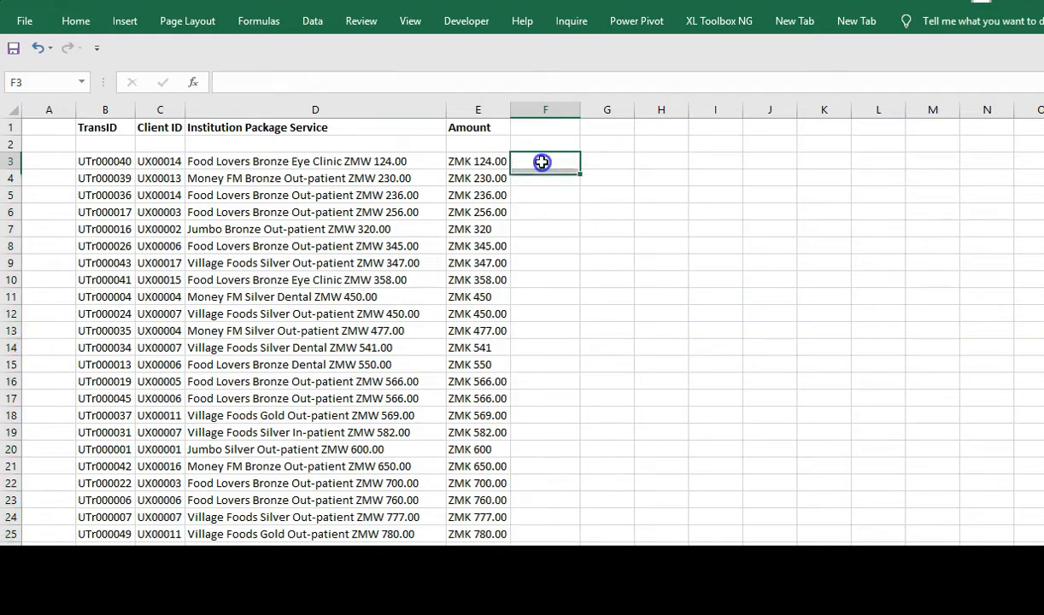
{"action": "type", "text": "=FIN"}
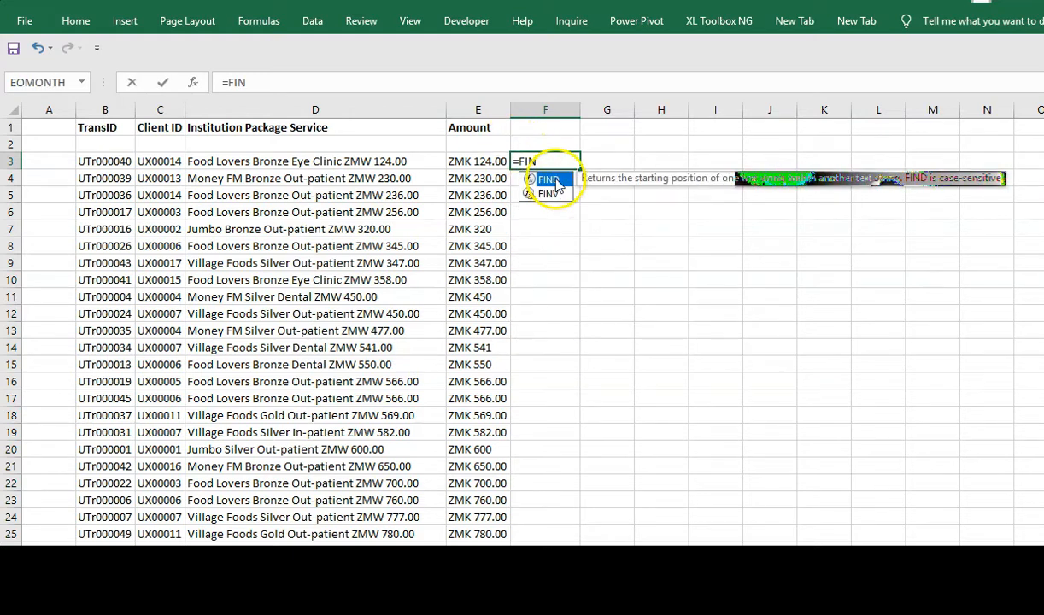
{"action": "double_click", "coordinate": [550, 180]}
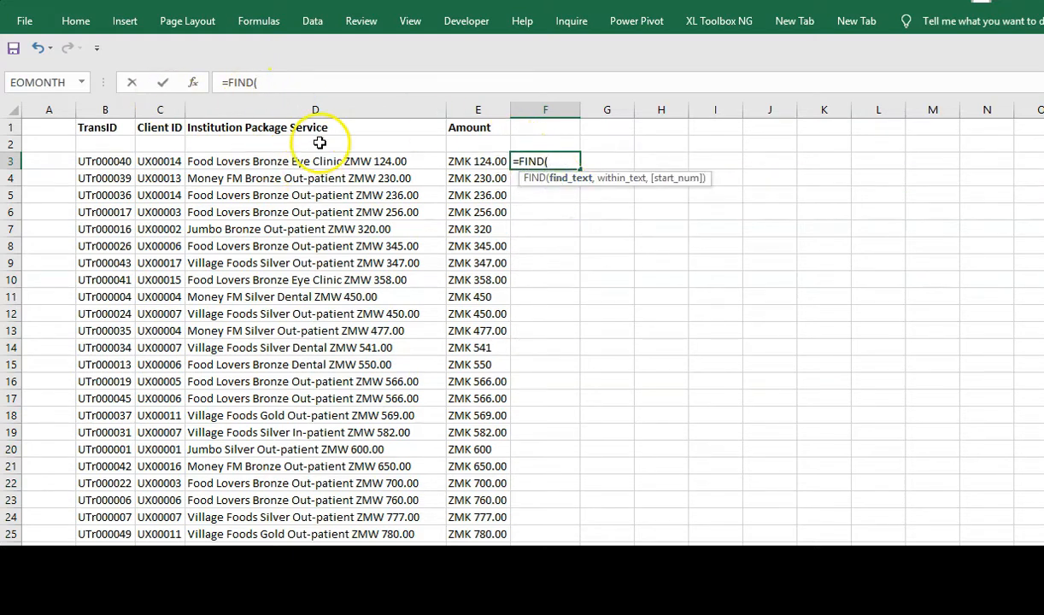
{"action": "left_click", "coordinate": [193, 83]}
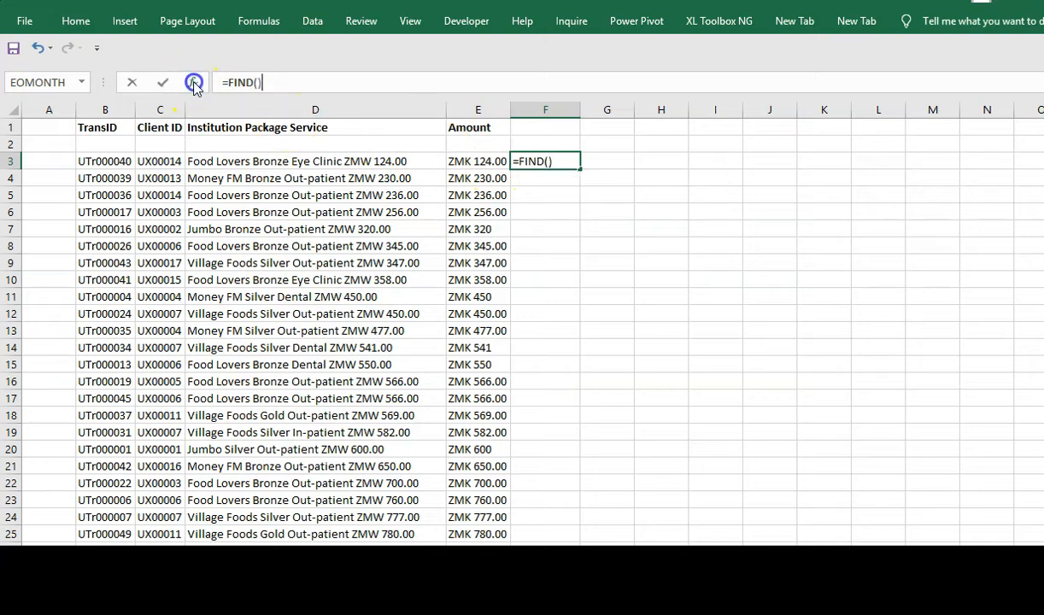
- Set FIND to search D3 for "ZMK" from character 1, giving #VALUE!
{"action": "left_click", "coordinate": [287, 164]}
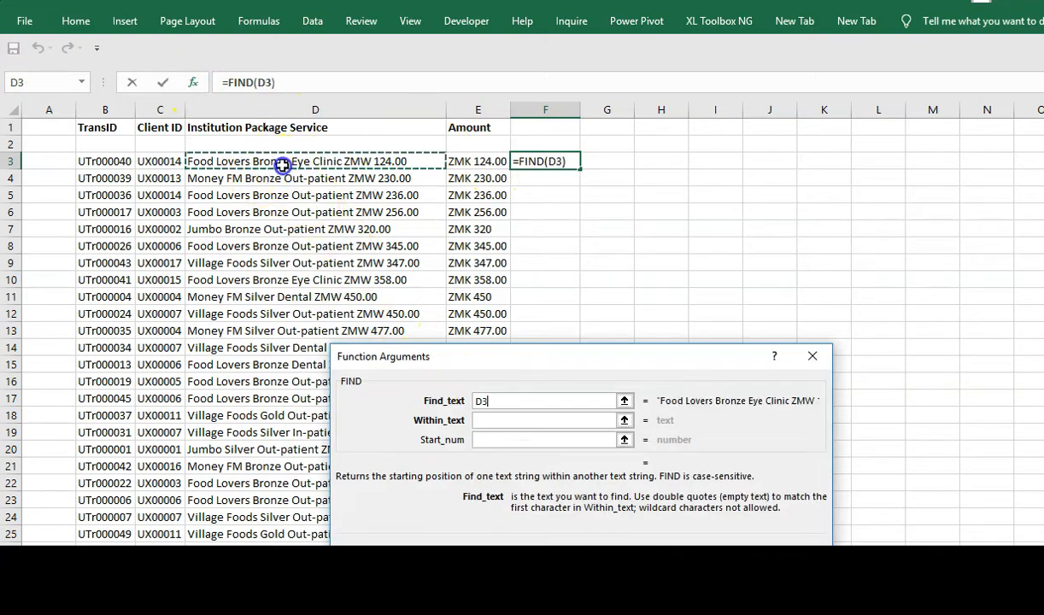
{"action": "left_click", "coordinate": [491, 422]}
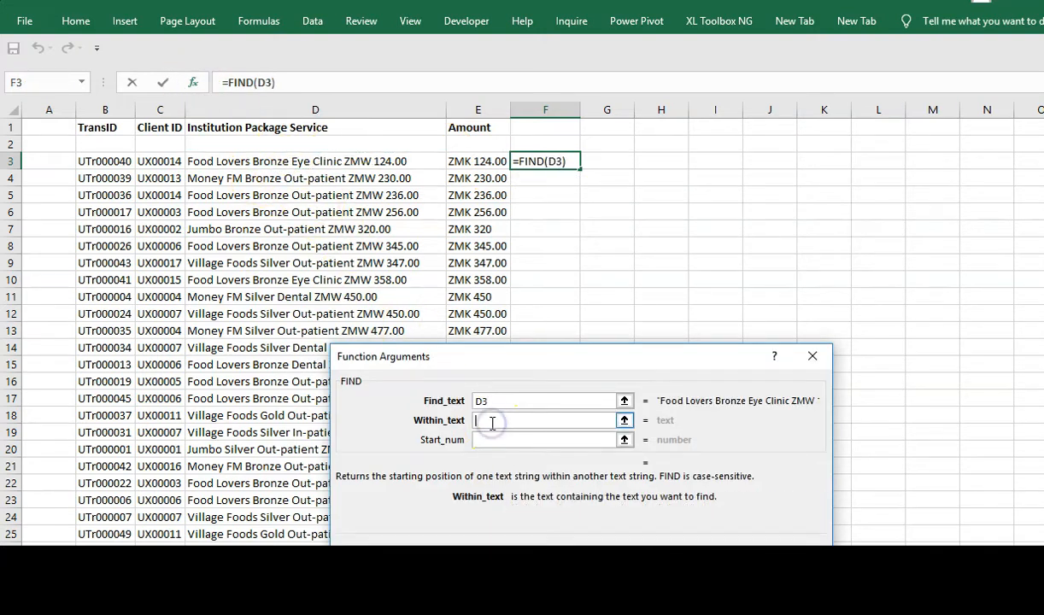
{"action": "left_click", "coordinate": [510, 400]}
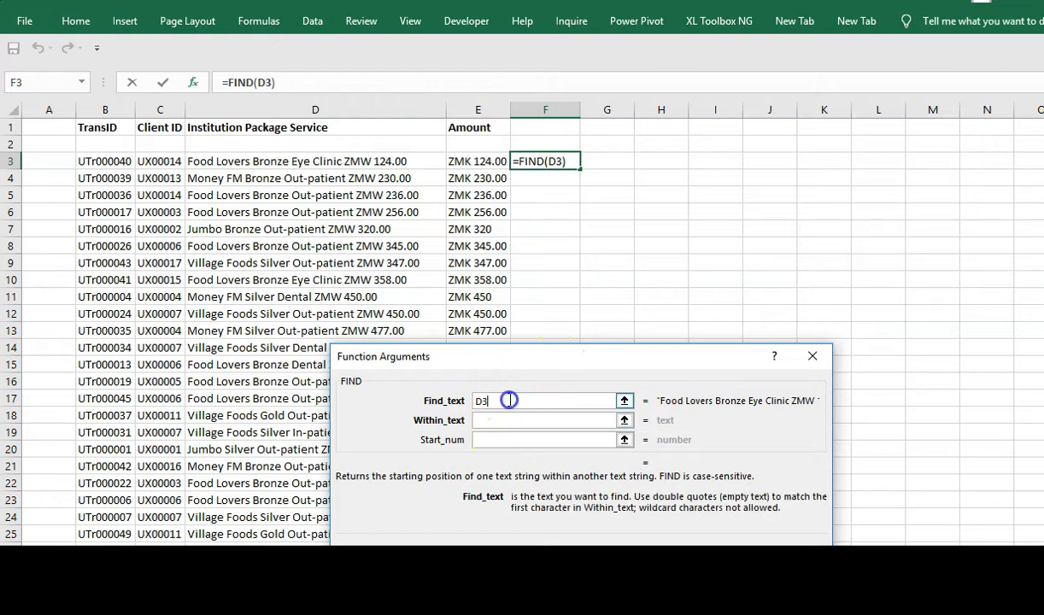
{"action": "key", "text": "BackSpace"}
{"action": "key", "text": "BackSpace"}
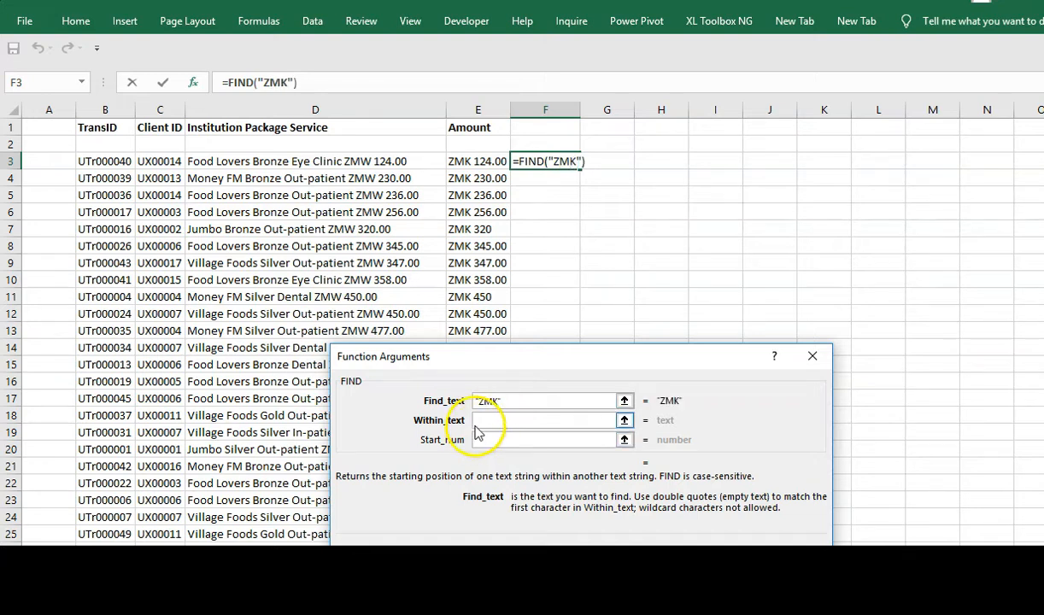
{"action": "left_click", "coordinate": [477, 421]}
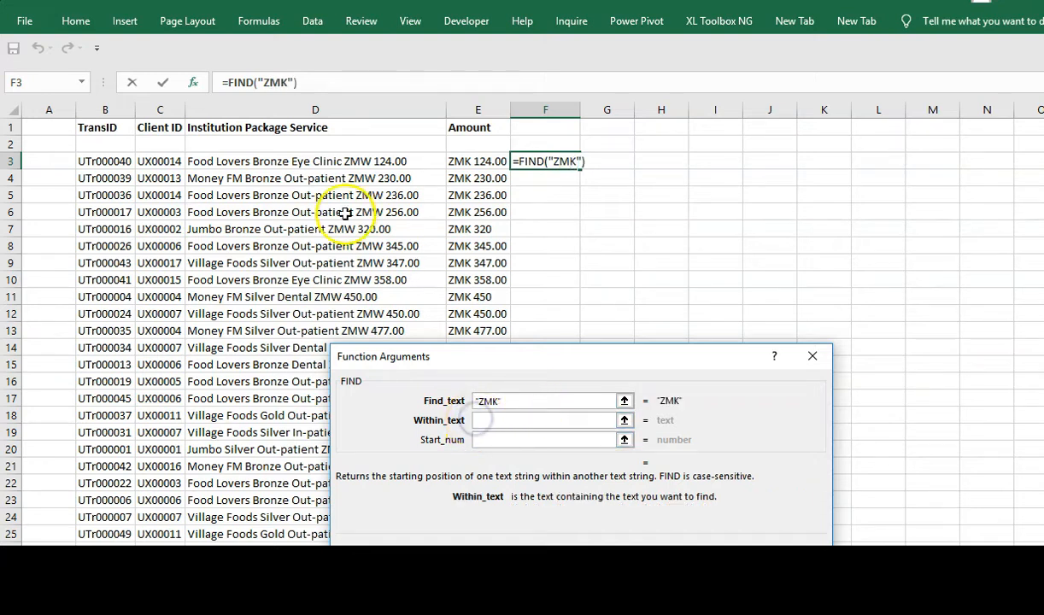
{"action": "left_click", "coordinate": [337, 162]}
{"action": "left_click", "coordinate": [487, 440]}
{"action": "type", "text": "1"}
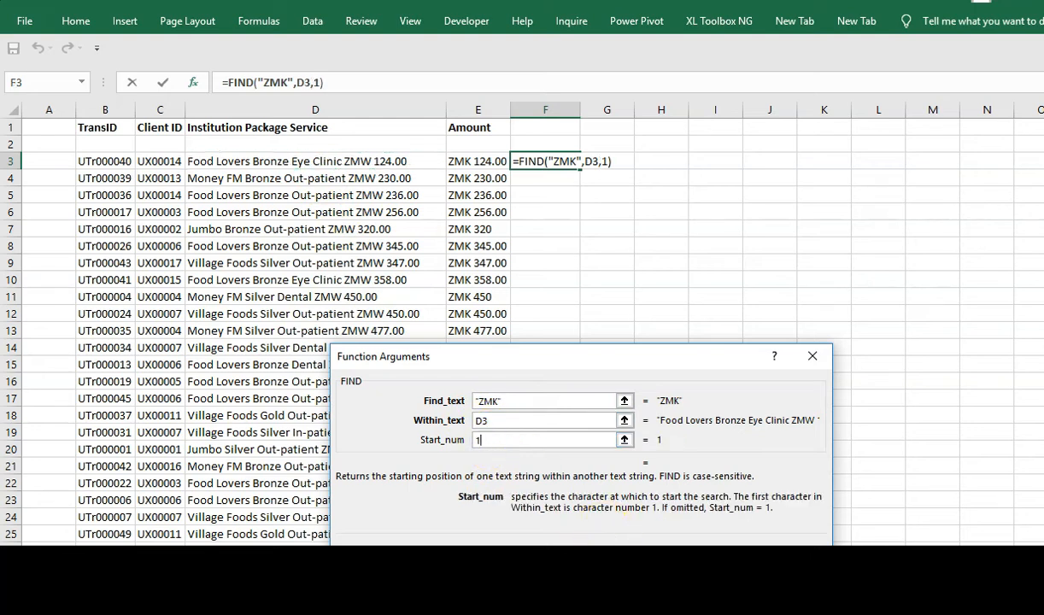
{"action": "key", "text": "Return"}
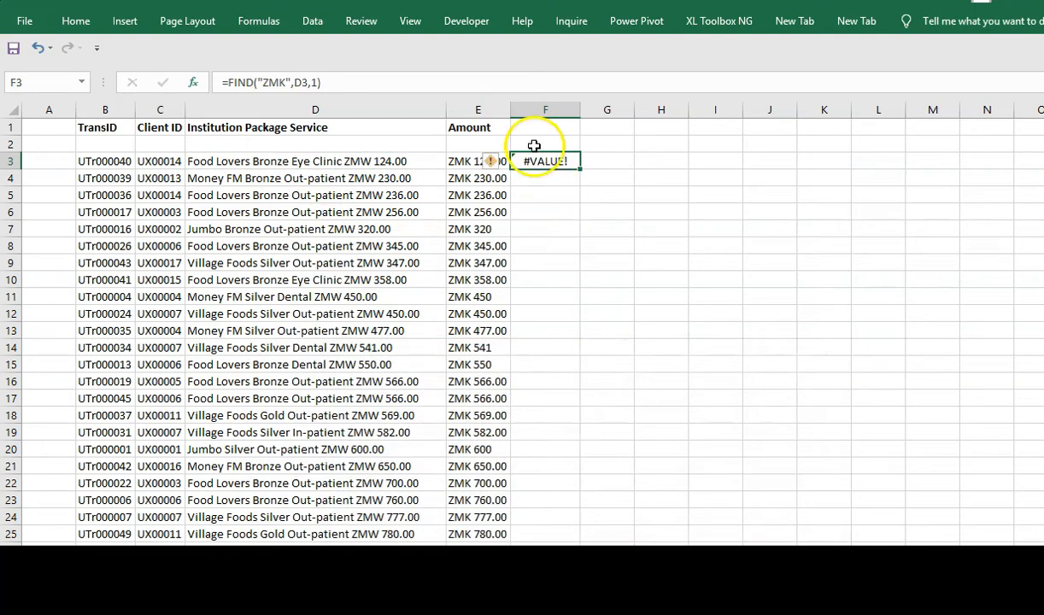
- Change F3's FIND search text from "ZMK" to "ZMW", so it returns 31
{"action": "left_click", "coordinate": [190, 88]}
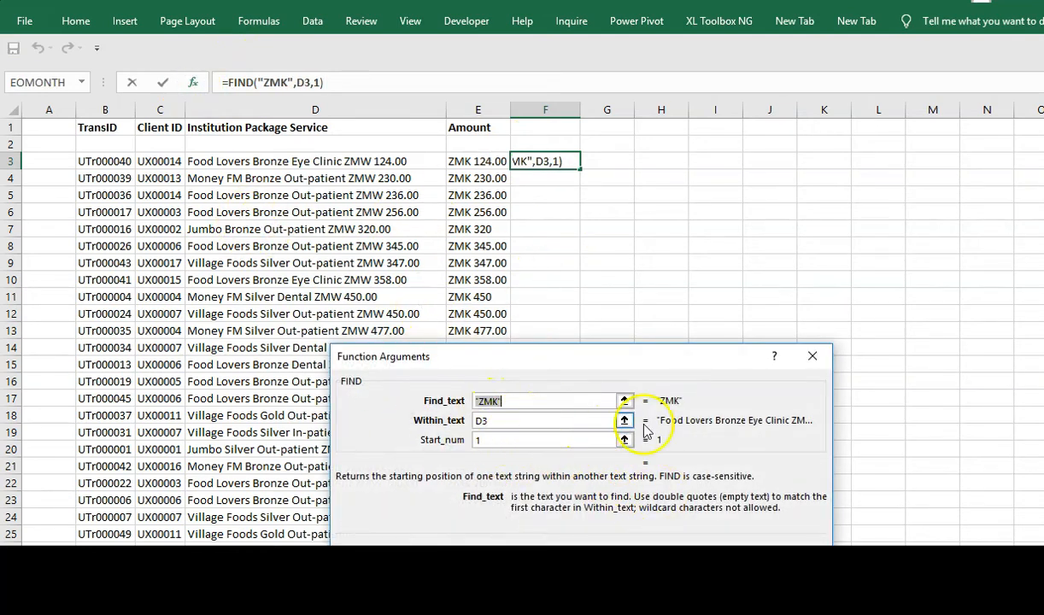
{"action": "left_click", "coordinate": [502, 404]}
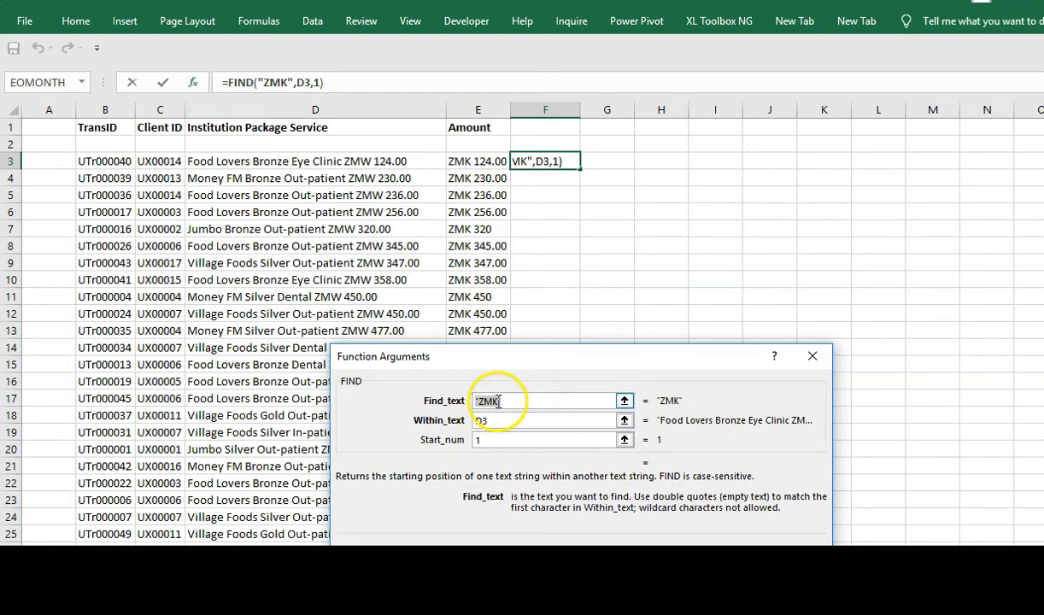
{"action": "key", "text": "BackSpace"}
{"action": "type", "text": "w"}
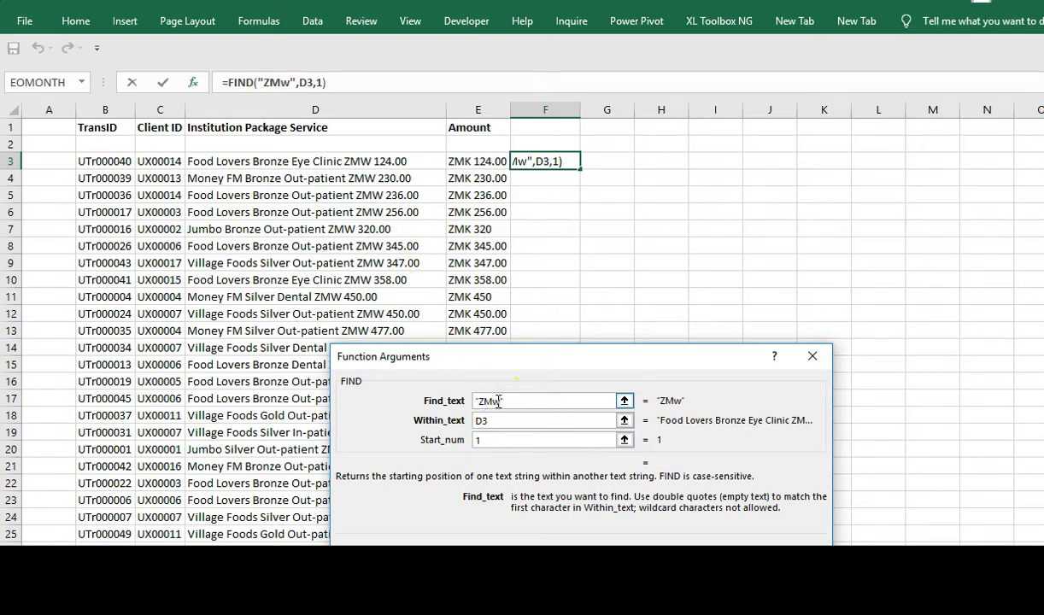
{"action": "key", "text": "BackSpace"}
{"action": "type", "text": "W"}
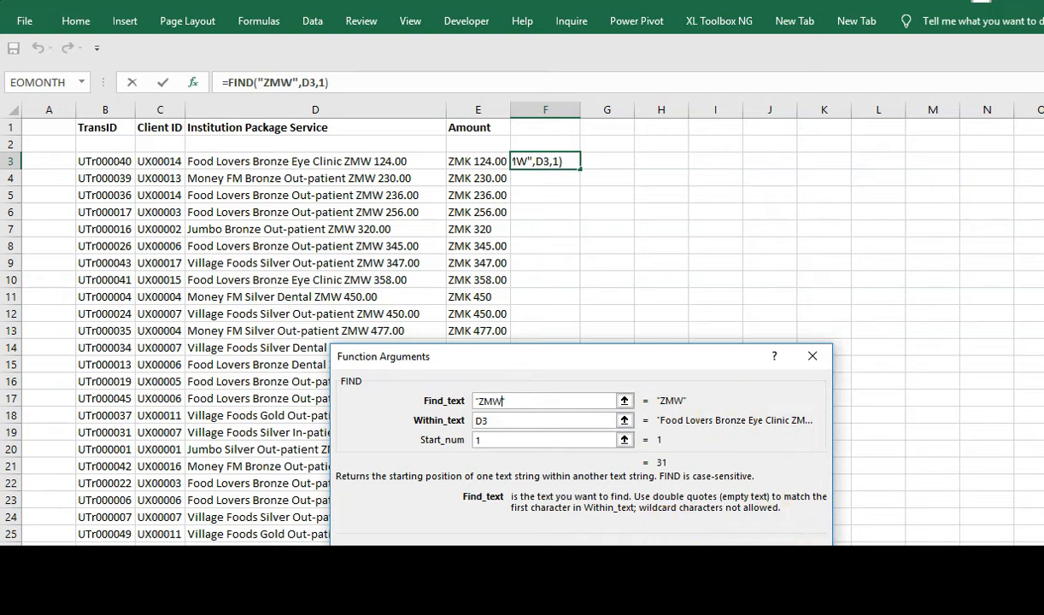
{"action": "key", "text": "Return"}
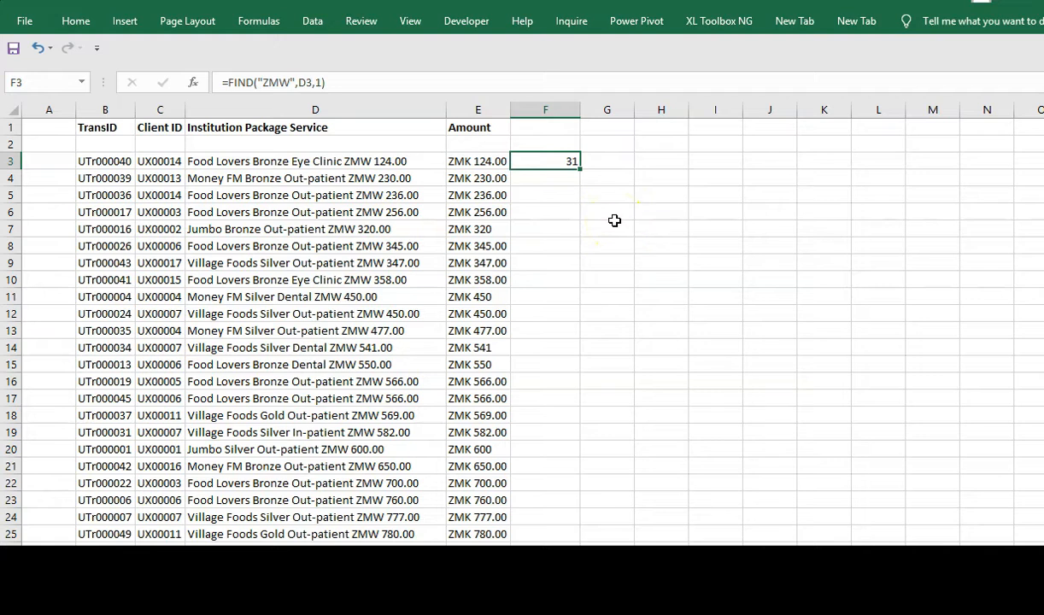
- Rewrite F3 as =LEFT(D3,FIND("ZMW",D3,1)-1), wrapping the search inside LEFT
{"action": "left_click", "coordinate": [227, 82]}
{"action": "left_click", "coordinate": [226, 82]}
{"action": "type", "text": "LEN"}
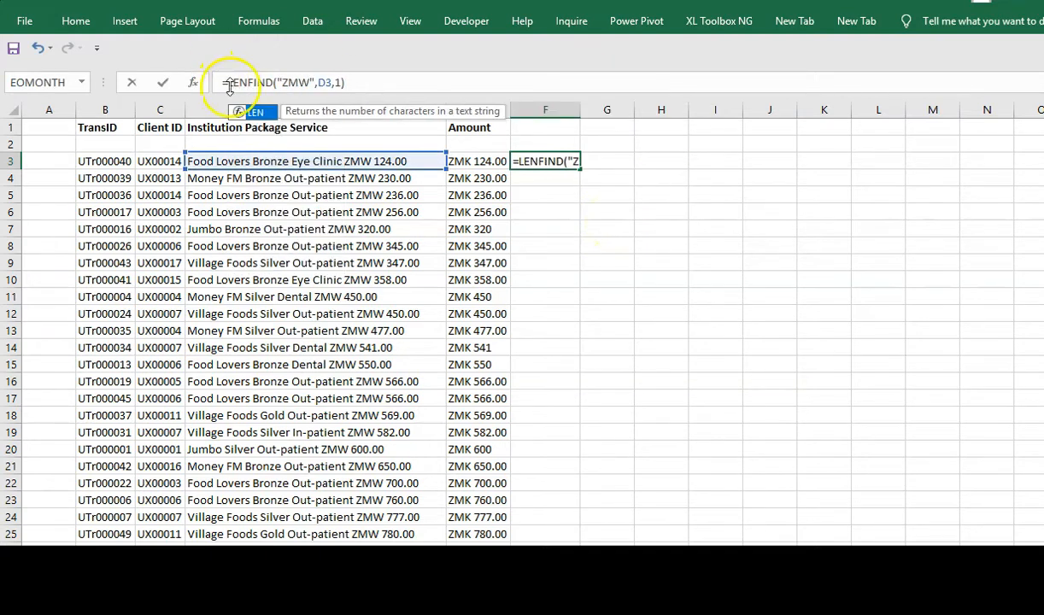
{"action": "type", "text": "("}
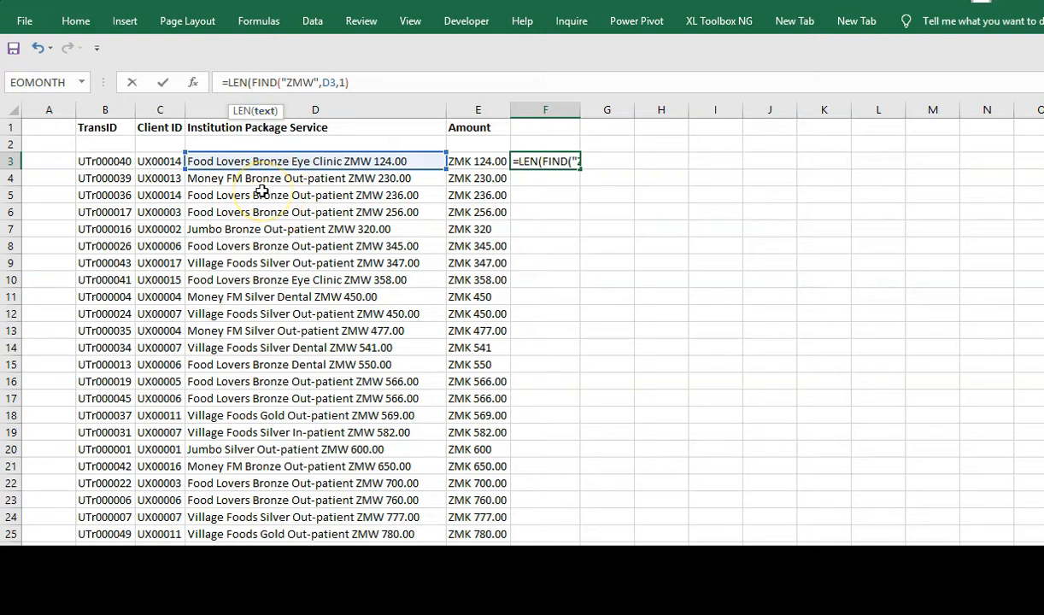
{"action": "key", "text": "BackSpace"}
{"action": "key", "text": "BackSpace"}
{"action": "key", "text": "BackSpace"}
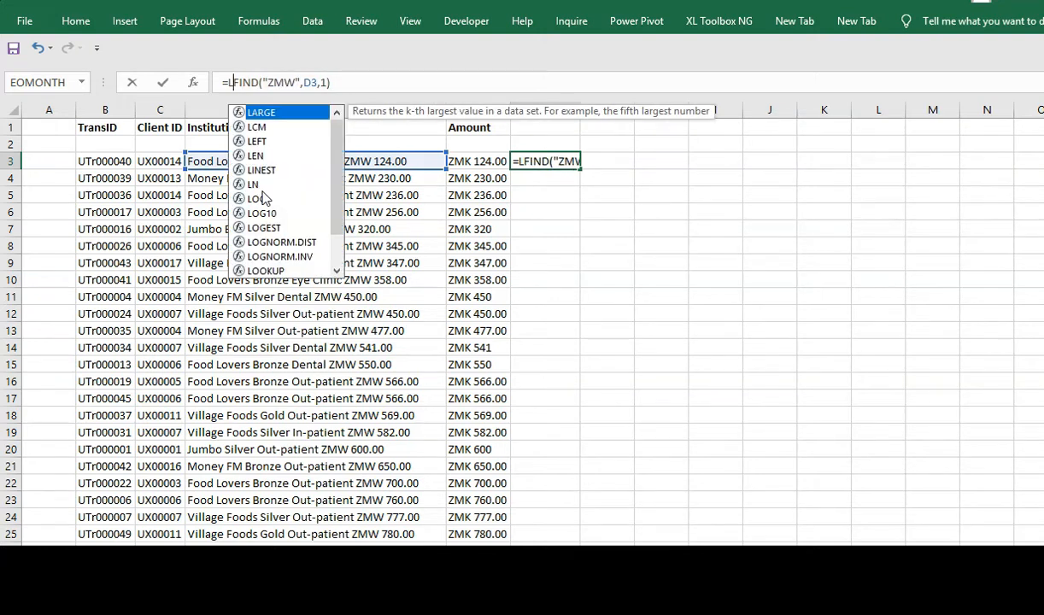
{"action": "key", "text": "BackSpace"}
{"action": "type", "text": "lEFT"}
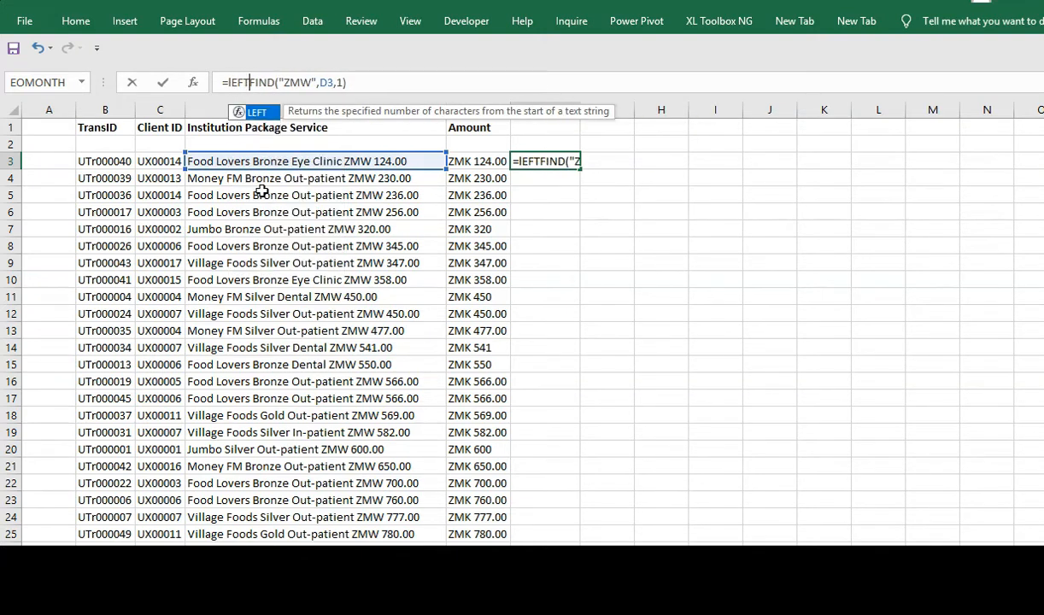
{"action": "key", "text": "Tab"}
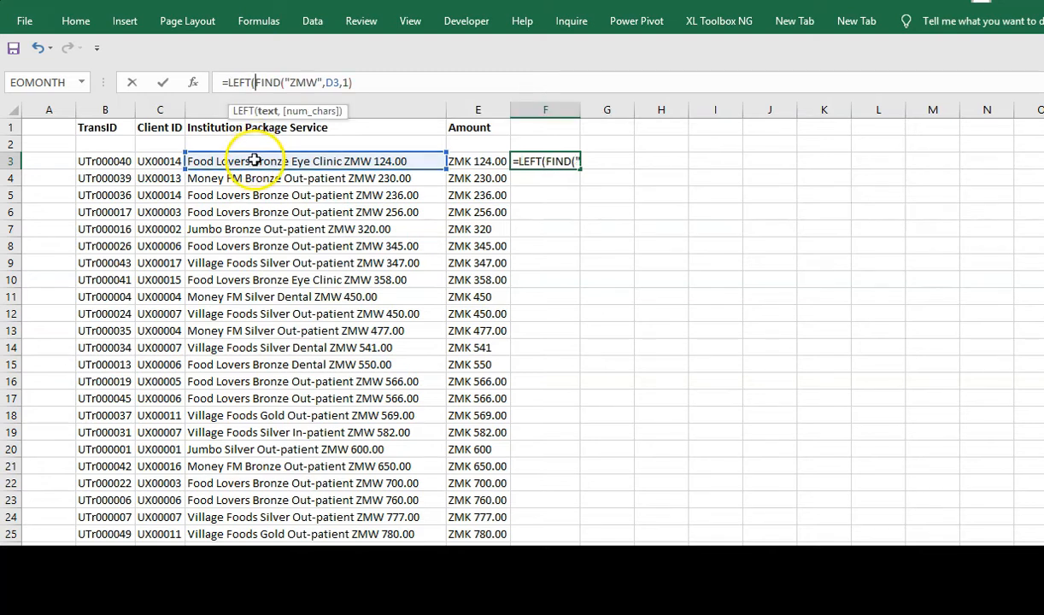
{"action": "left_click", "coordinate": [255, 160]}
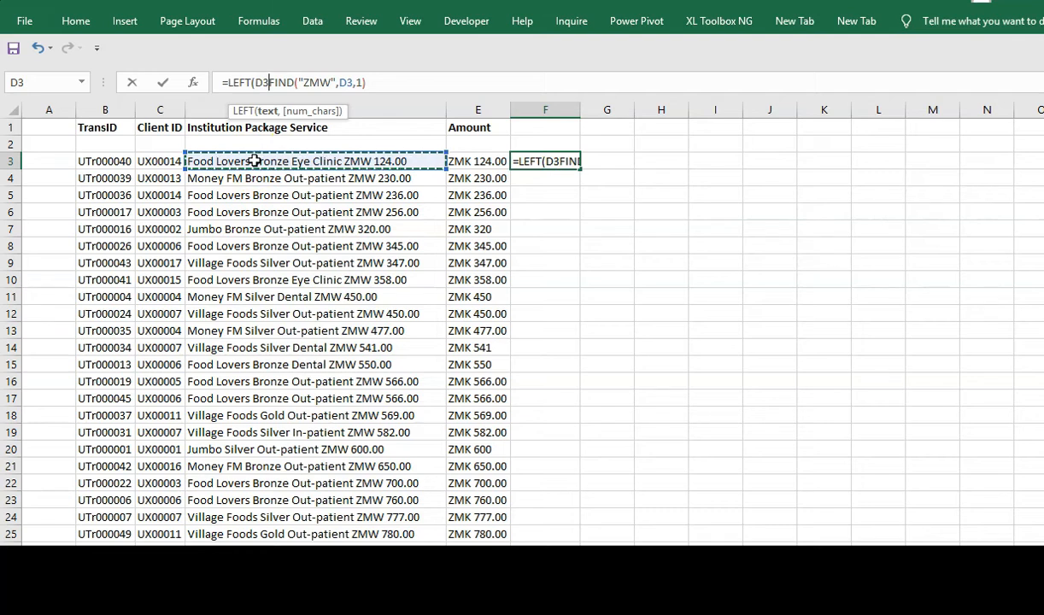
{"action": "type", "text": ","}
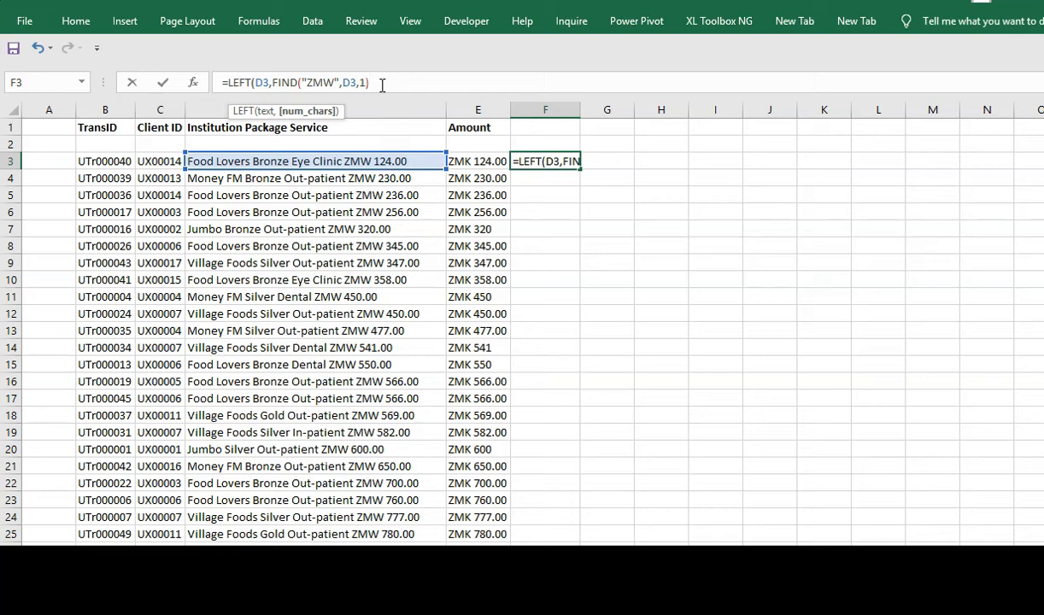
{"action": "type", "text": "-1"}
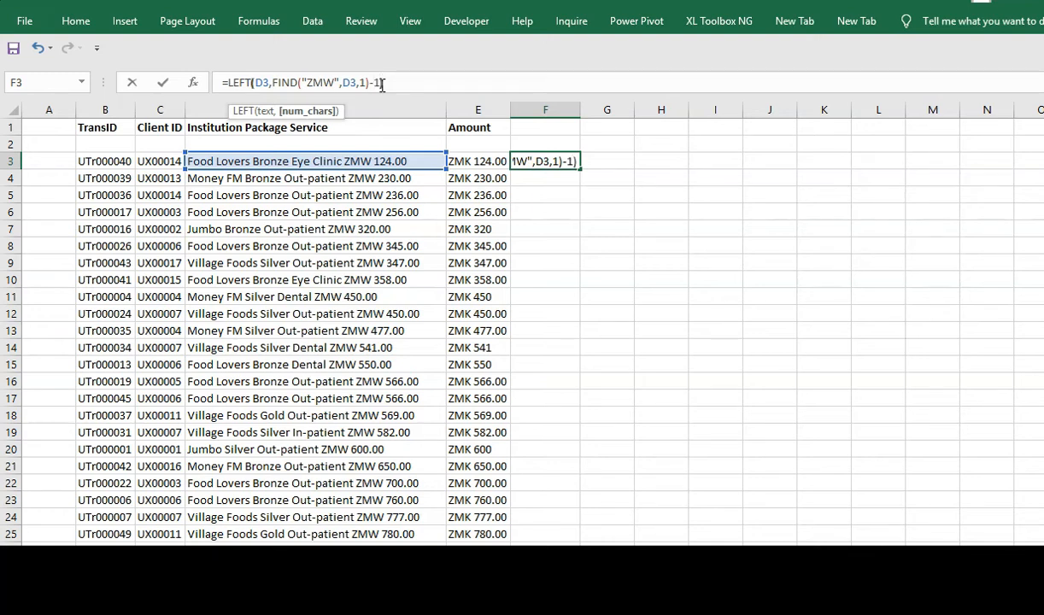
{"action": "left_click", "coordinate": [228, 83]}
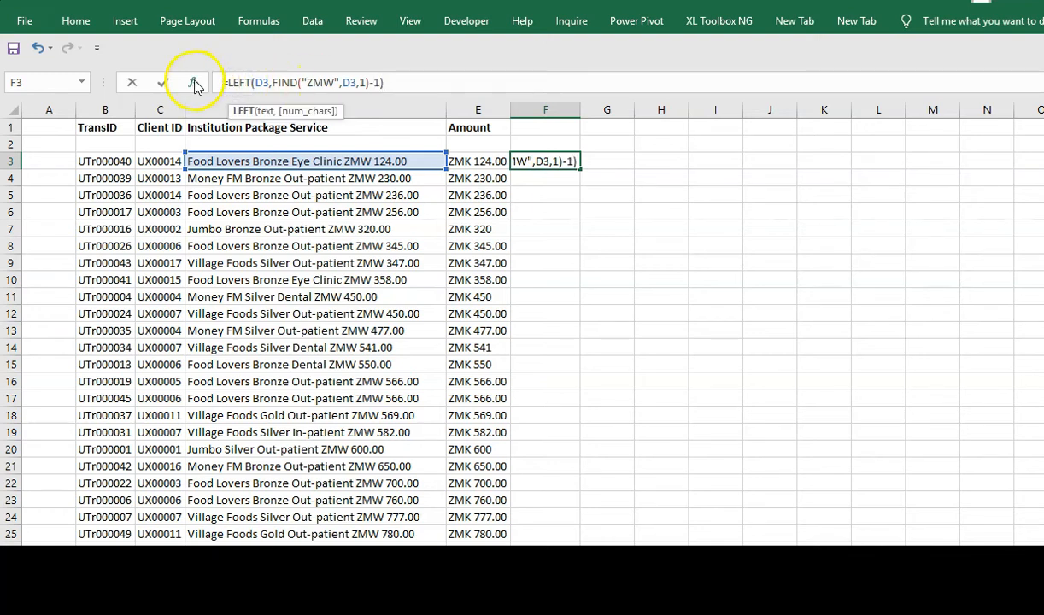
- Change LEFT's Num_chars to FIND("ZMW",D3,1)-2 and fill the formula down column F
{"action": "left_click", "coordinate": [194, 83]}
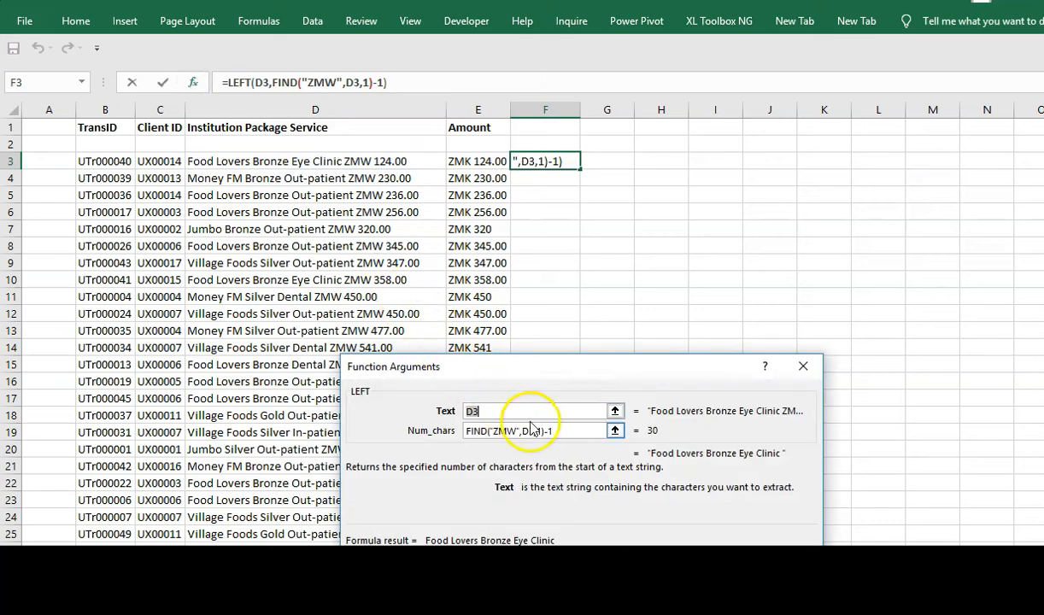
{"action": "left_click", "coordinate": [559, 430]}
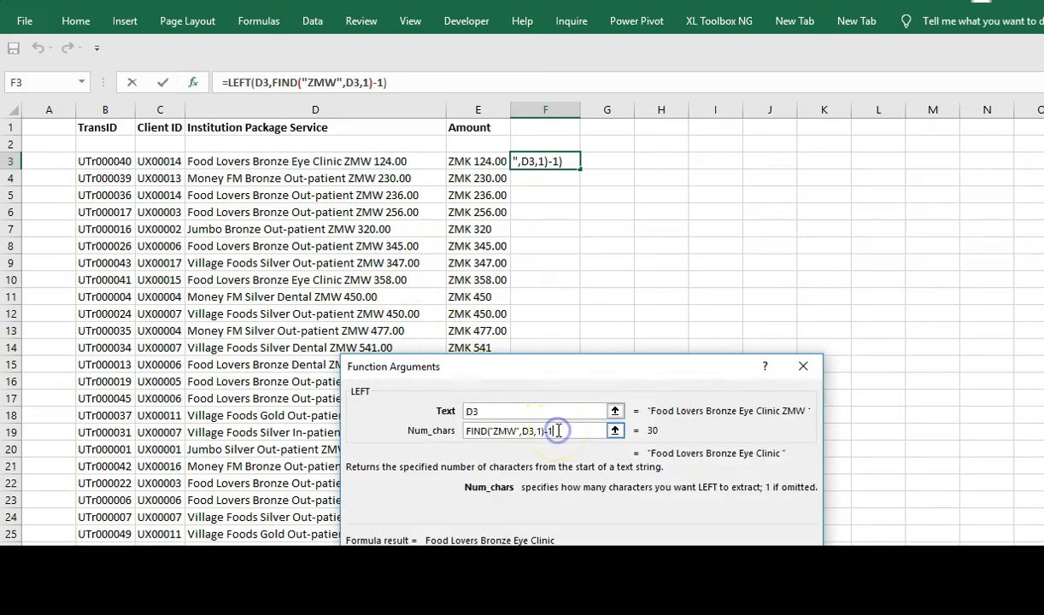
{"action": "key", "text": "BackSpace"}
{"action": "type", "text": "2"}
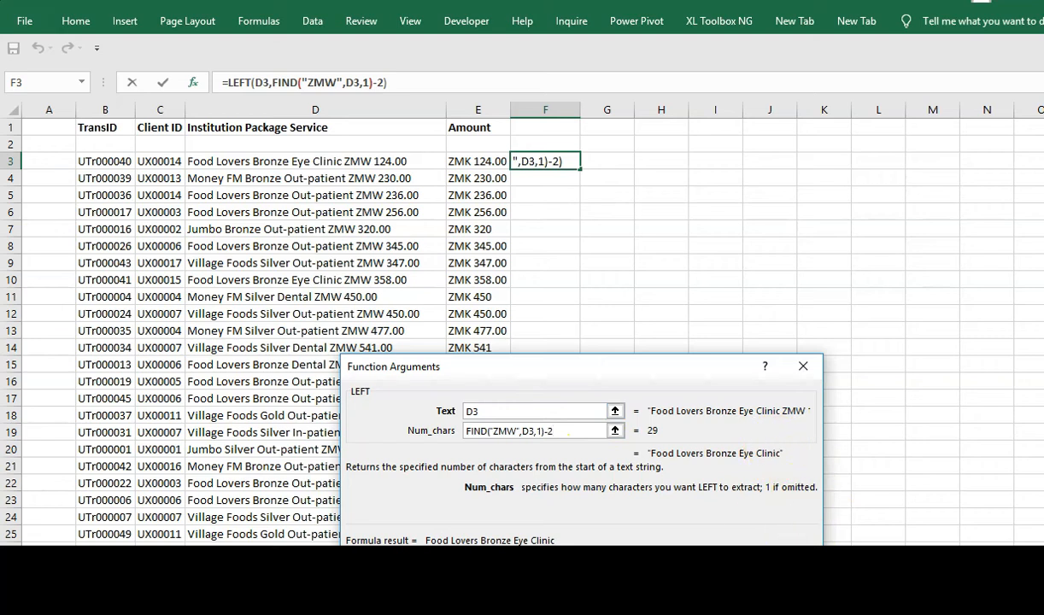
{"action": "key", "text": "Return"}
{"action": "double_click", "coordinate": [580, 170]}
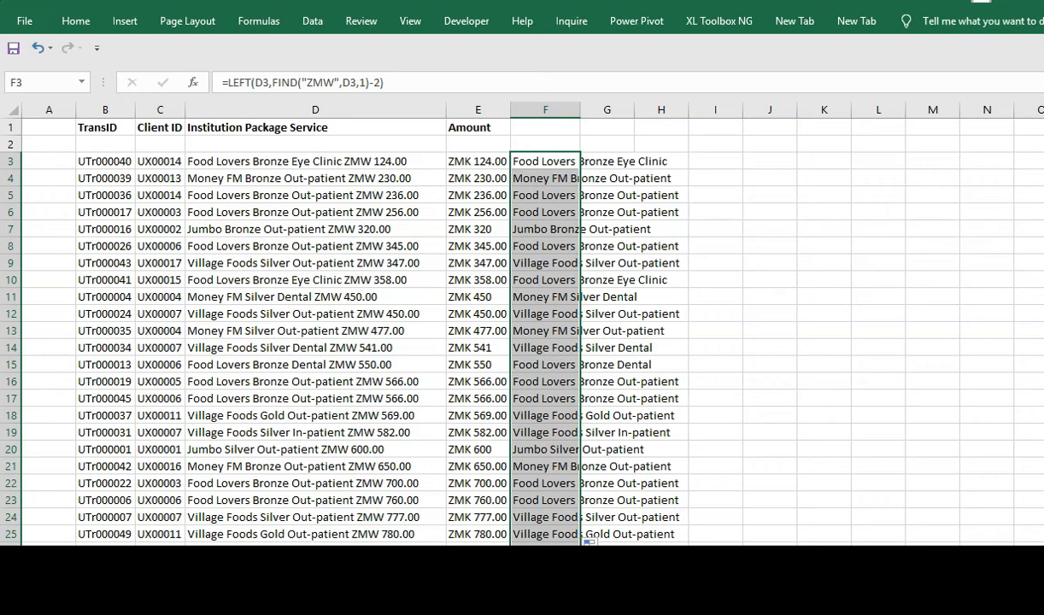
- Delete the stray "5 | Page" footer row 44 that returned #VALUE!
{"action": "scroll", "coordinate": [512, 325], "scroll_direction": "down", "scroll_amount": 4}
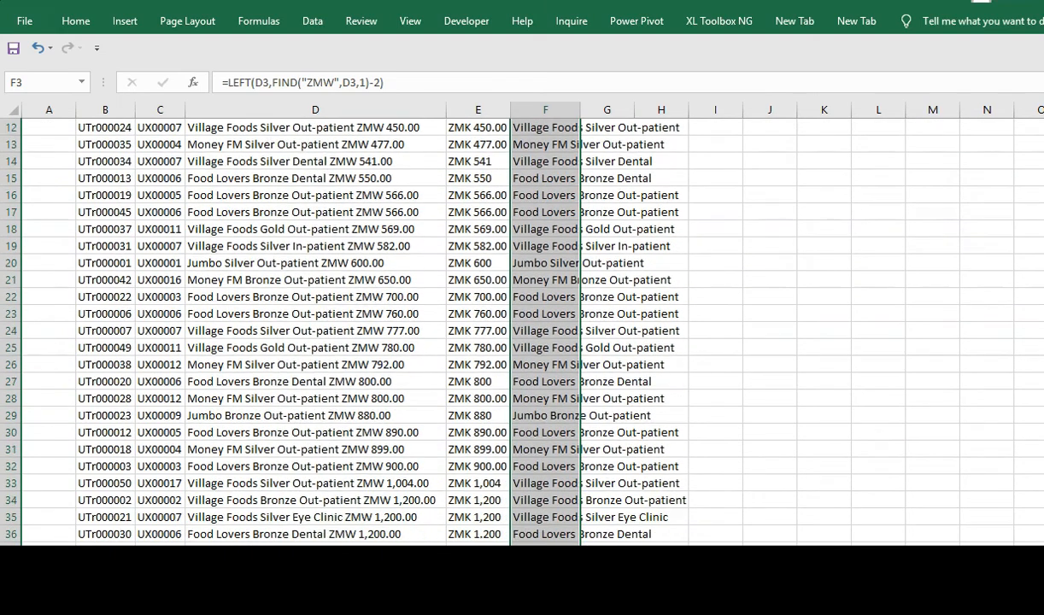
{"action": "scroll", "coordinate": [513, 324], "scroll_direction": "down", "scroll_amount": 5}
{"action": "scroll", "coordinate": [513, 325], "scroll_direction": "down", "scroll_amount": 2}
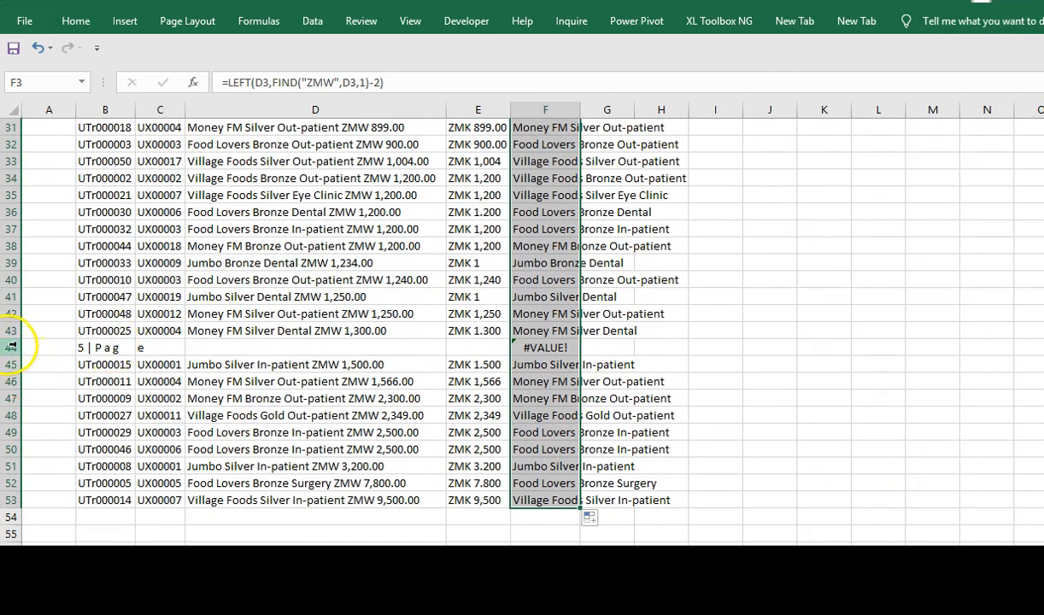
{"action": "left_click", "coordinate": [12, 346]}
{"action": "key", "text": "ctrl+minus"}
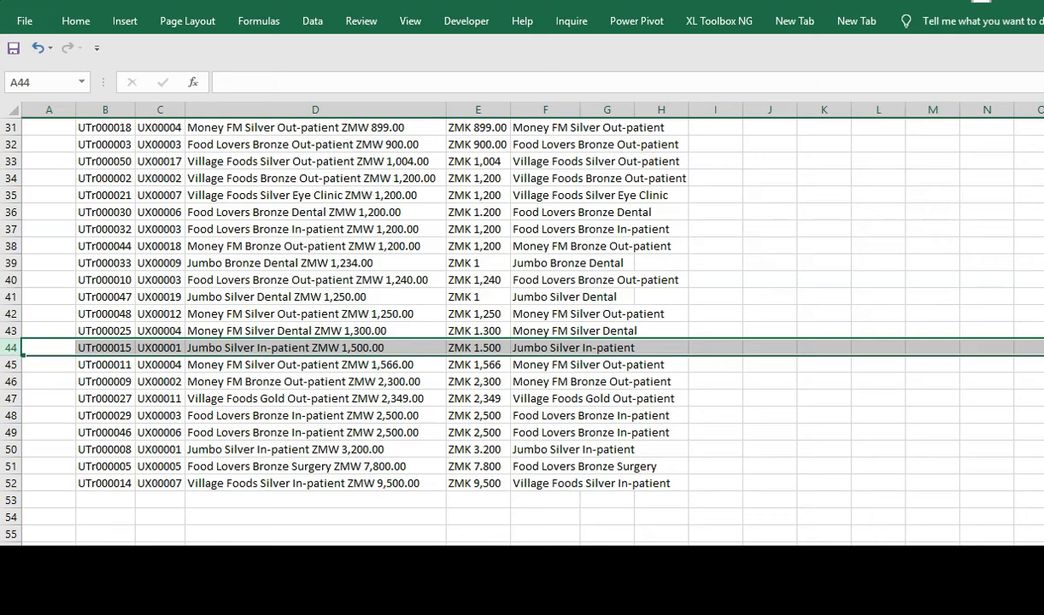
{"action": "scroll", "coordinate": [513, 325], "scroll_direction": "up", "scroll_amount": 10}
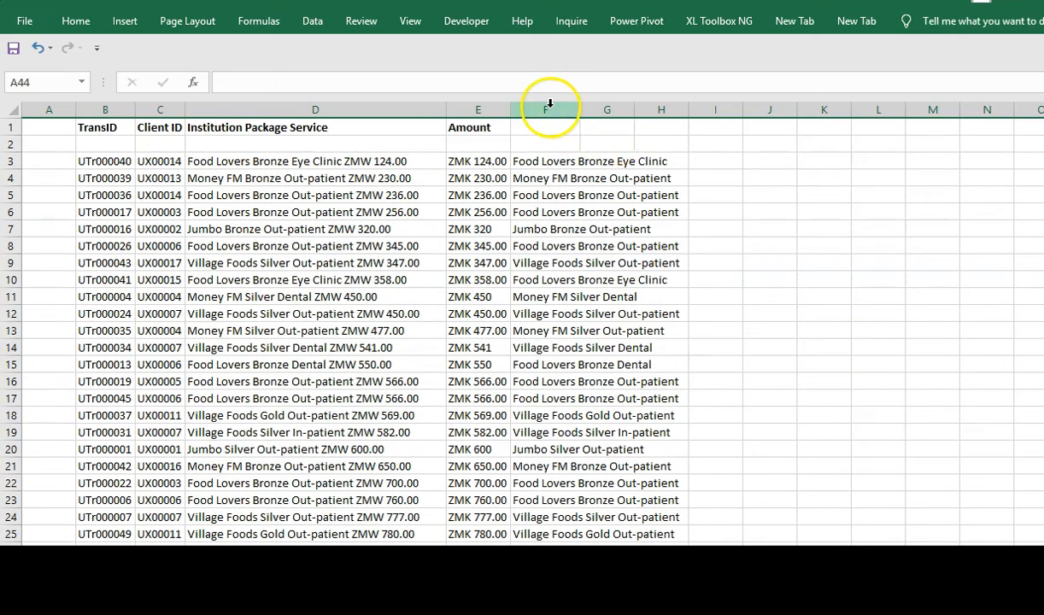
- Convert column F's formulas to plain values with Paste Special Values
{"action": "left_click", "coordinate": [549, 110]}
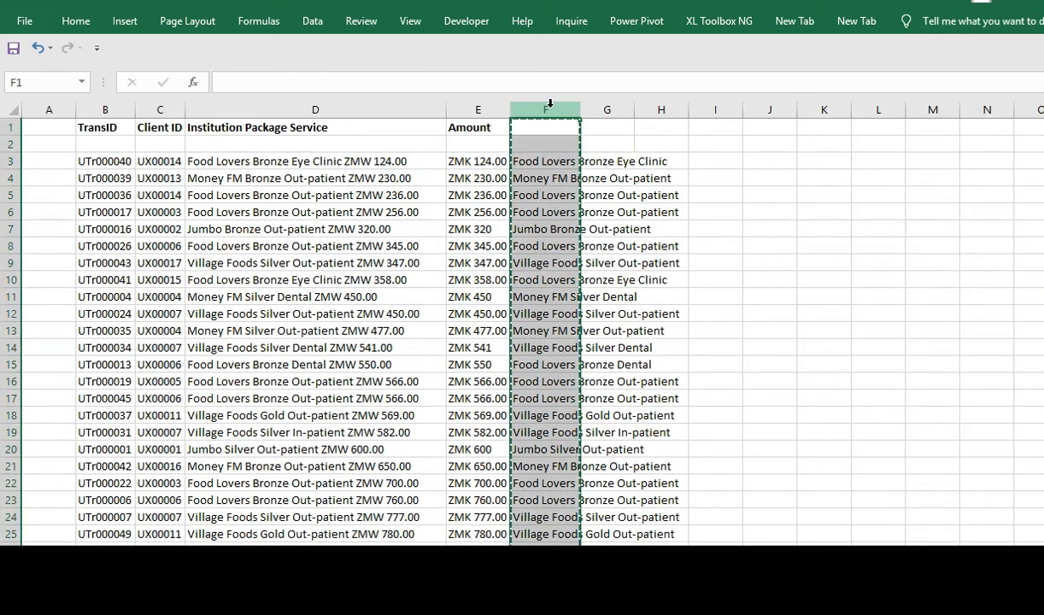
{"action": "key", "text": "ctrl+alt+v"}
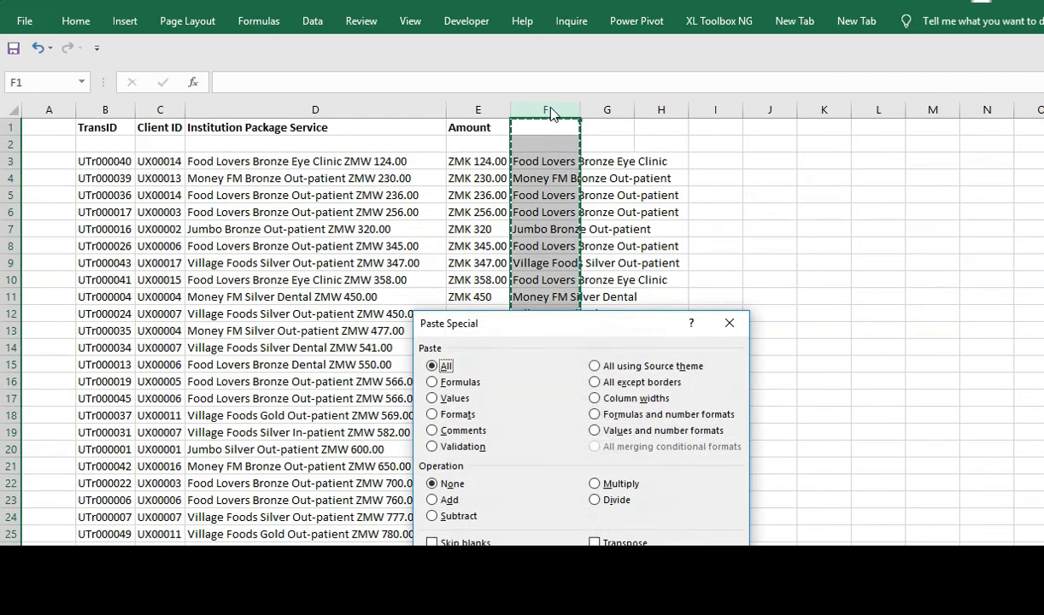
{"action": "key", "text": "v"}
{"action": "key", "text": "Return"}
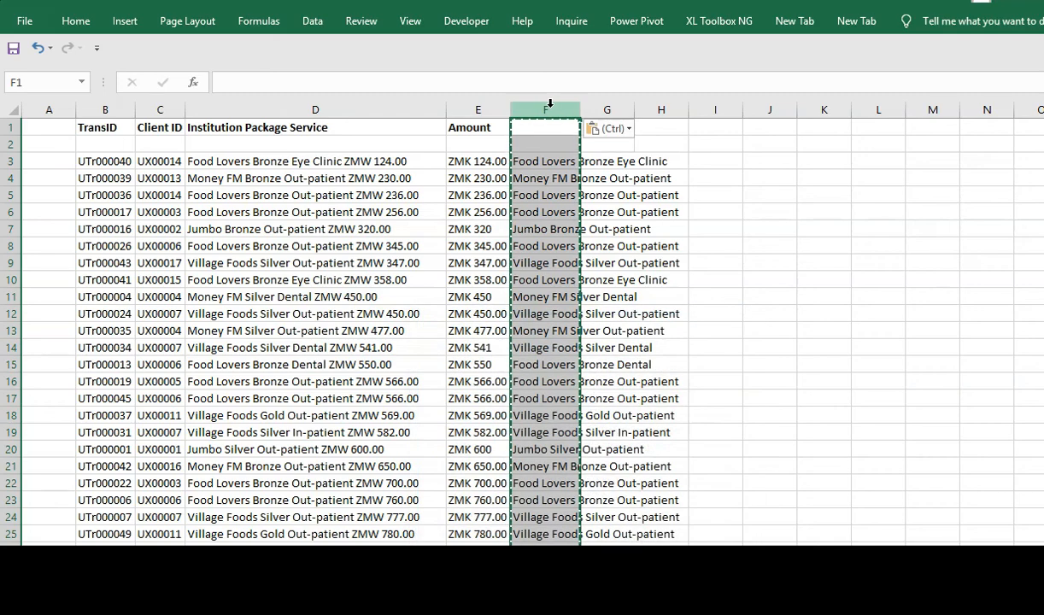
- Copy the extracted texts F3:F52 over the original service entries starting at D3
{"action": "left_click", "coordinate": [548, 164]}
{"action": "key", "text": "ctrl+shift+Down"}
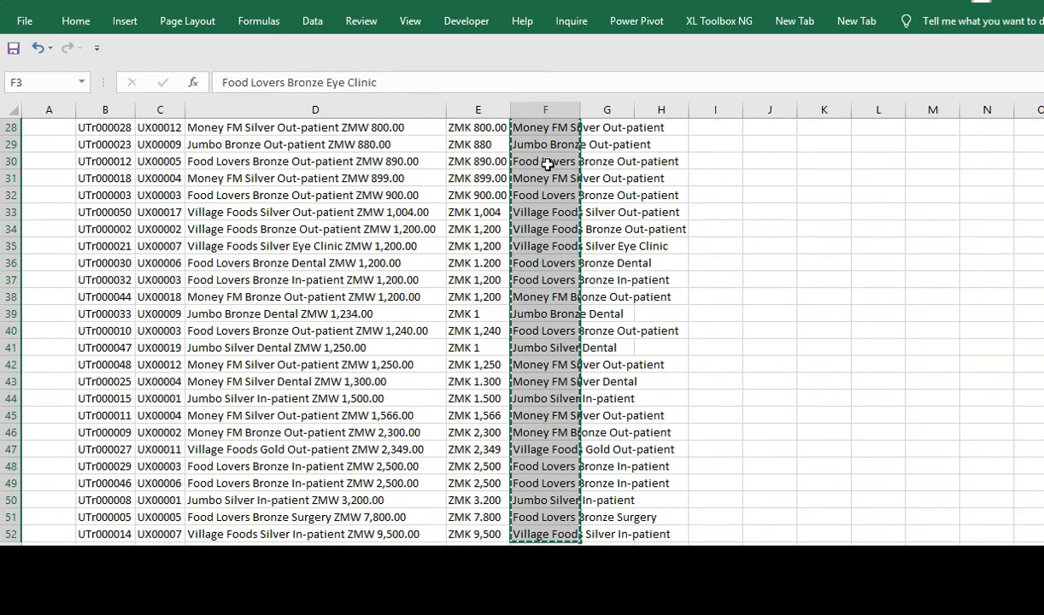
{"action": "key", "text": "ctrl+Up"}
{"action": "key", "text": "Left"}
{"action": "key", "text": "Left"}
{"action": "key", "text": "Left"}
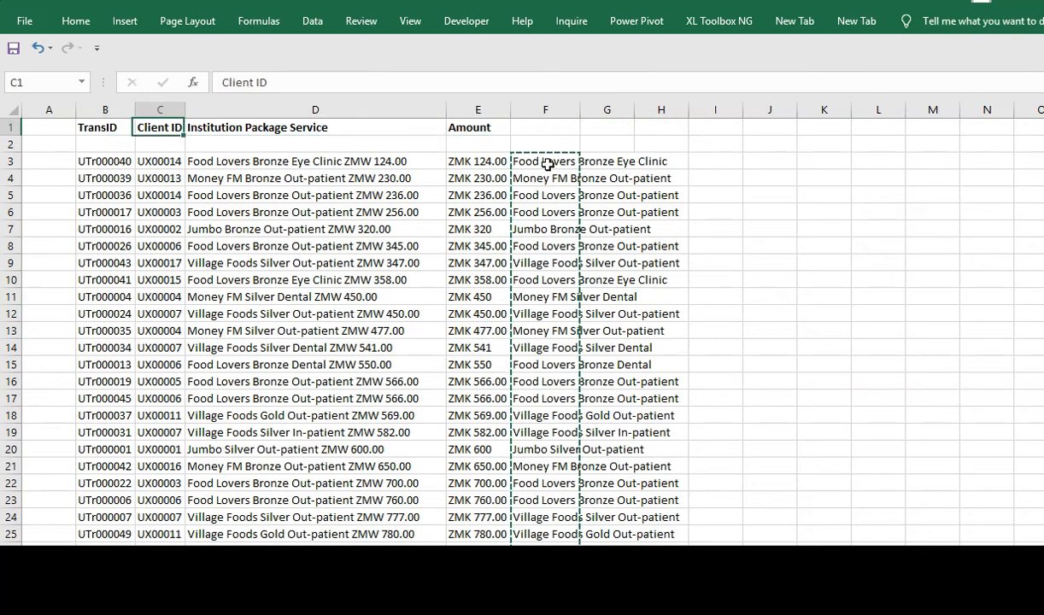
{"action": "key", "text": "Right"}
{"action": "key", "text": "Down"}
{"action": "key", "text": "Down"}
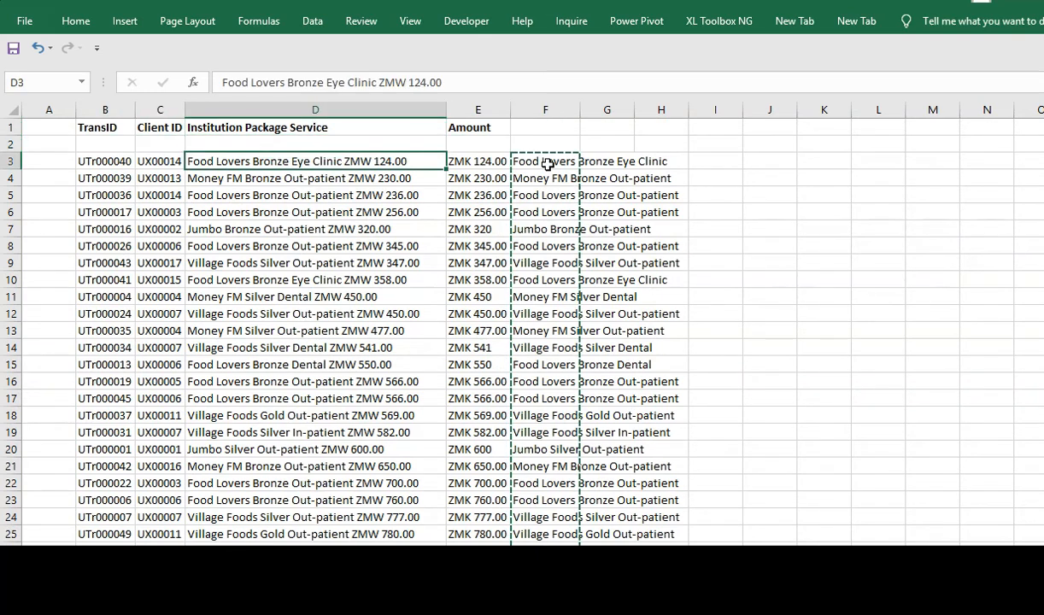
{"action": "key", "text": "ctrl+v"}
- Delete helper column F and spot-check the cleaned entries in columns D and E
{"action": "left_click", "coordinate": [548, 107]}
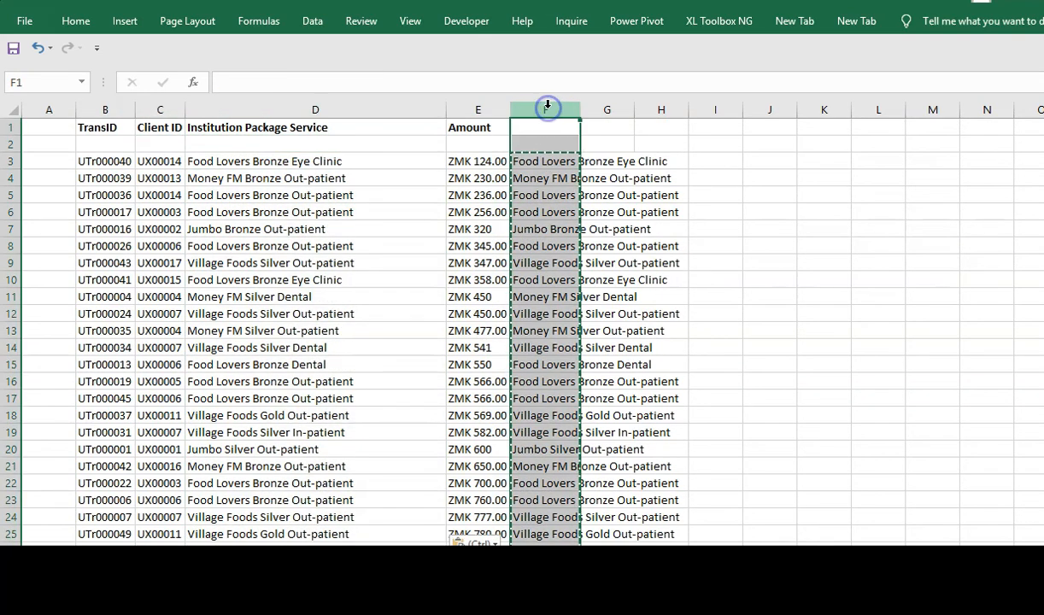
{"action": "key", "text": "ctrl+minus"}
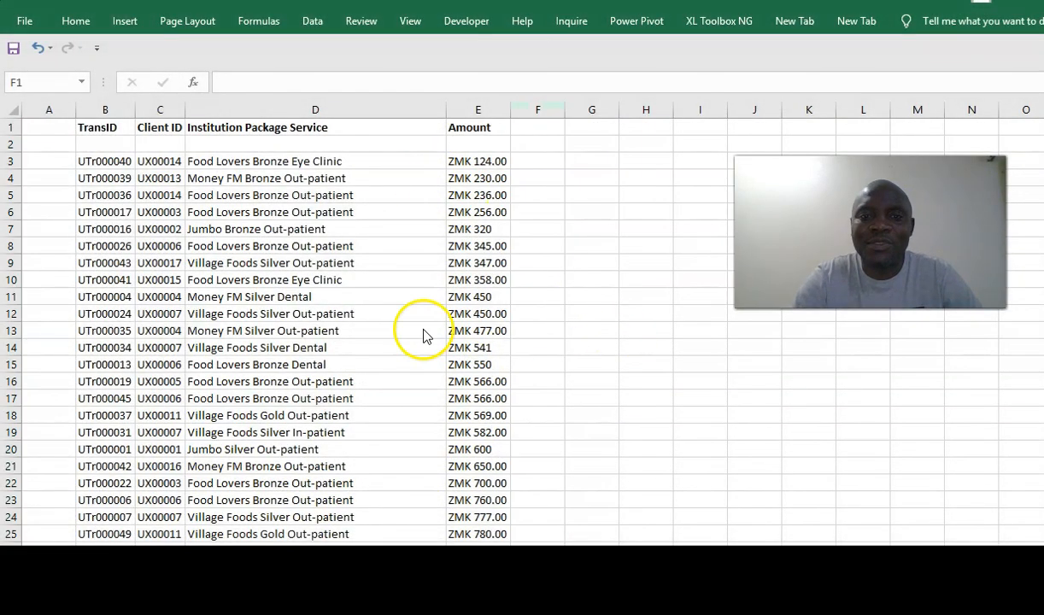
{"action": "key", "text": "ctrl+space"}
{"action": "left_click", "coordinate": [471, 297]}
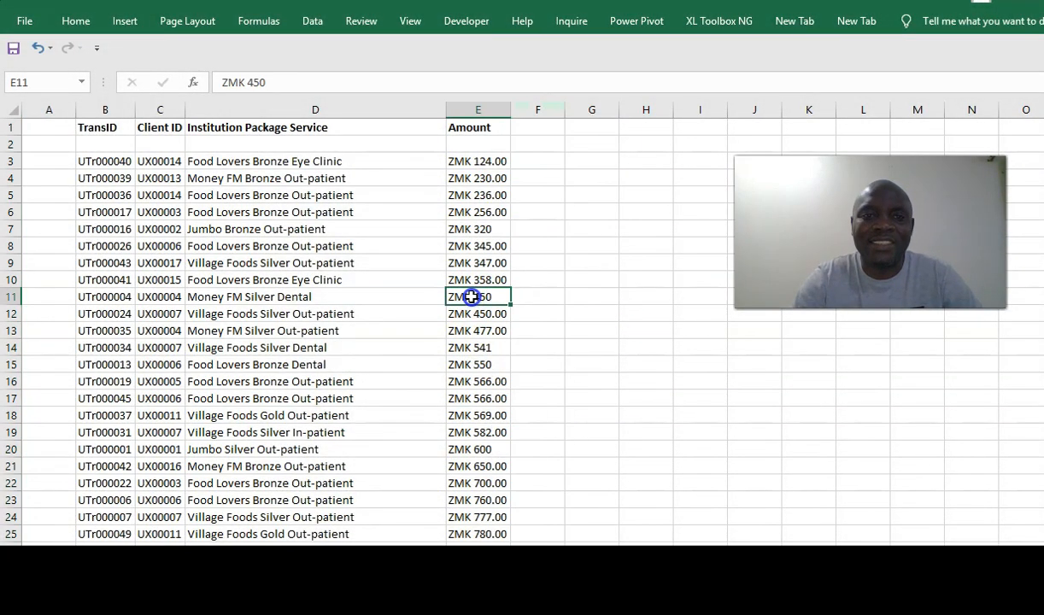
{"action": "left_click", "coordinate": [235, 231]}
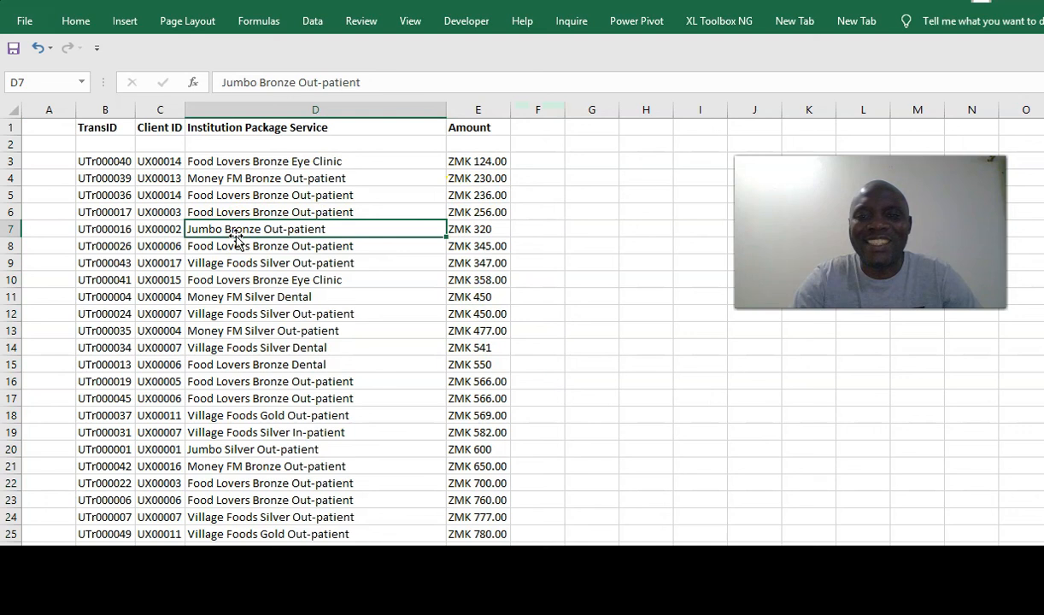